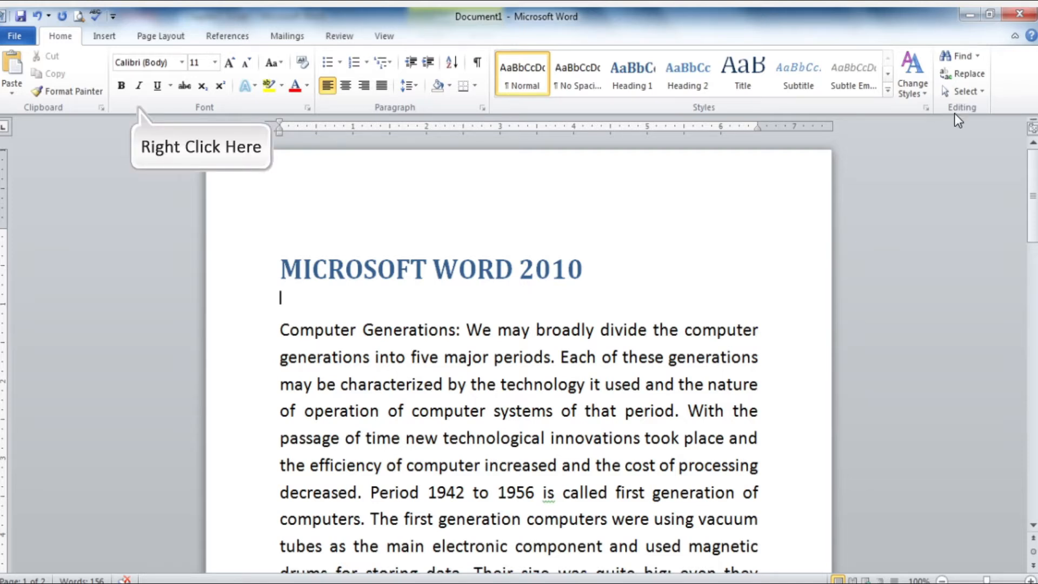
- Open the ribbon customization options, browse the popular commands, select the Copy command, and accept the dialog
right_click(141, 109)
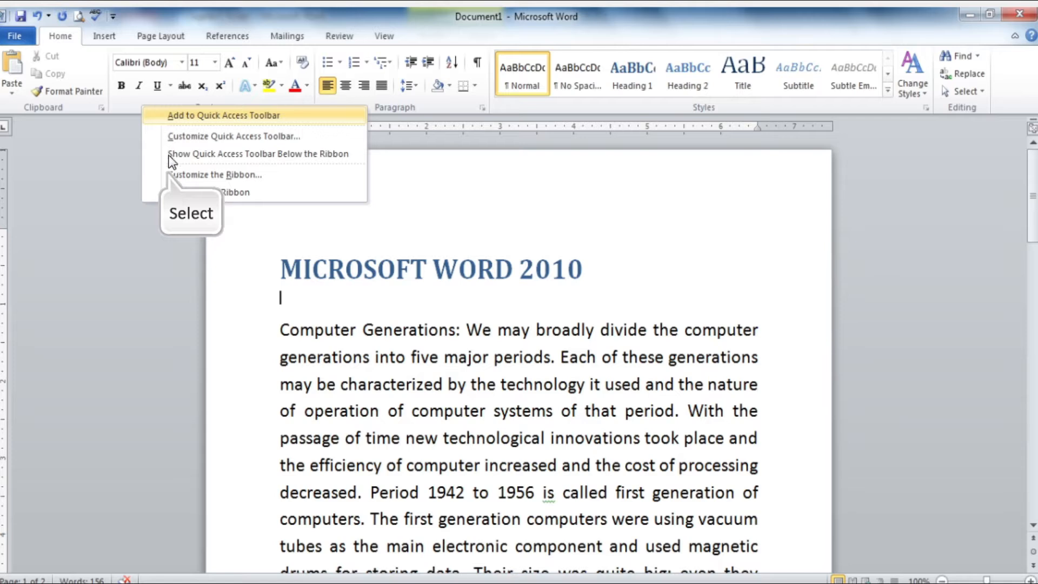
click(169, 172)
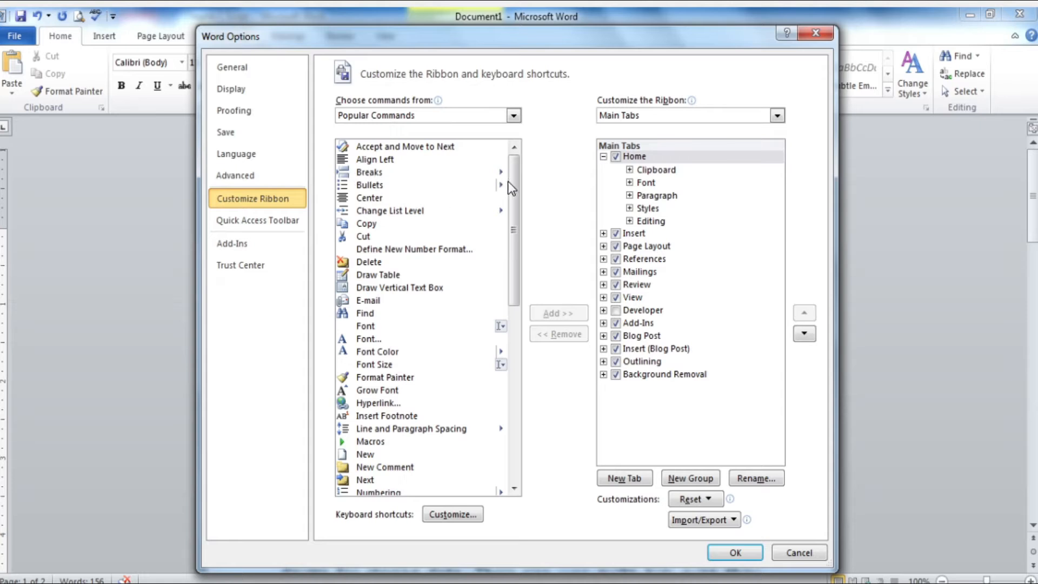
drag(512, 184, 516, 389)
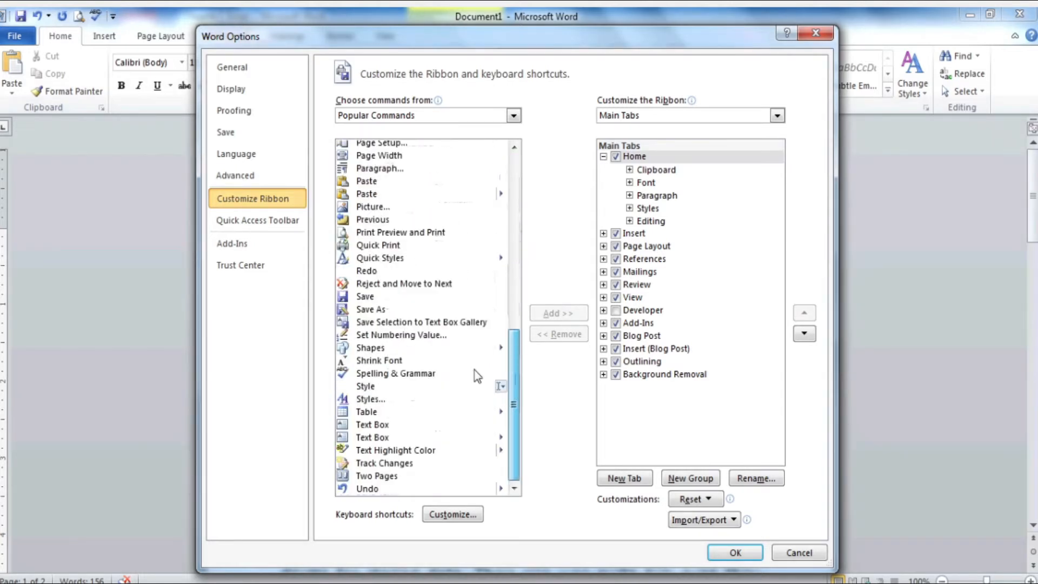
scroll(481, 368, up, 10)
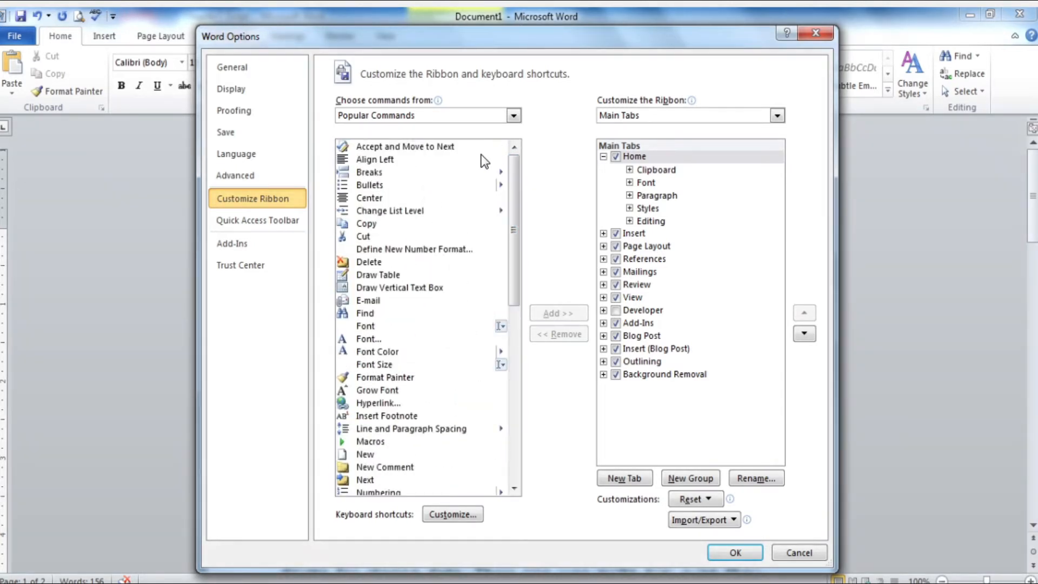
click(372, 223)
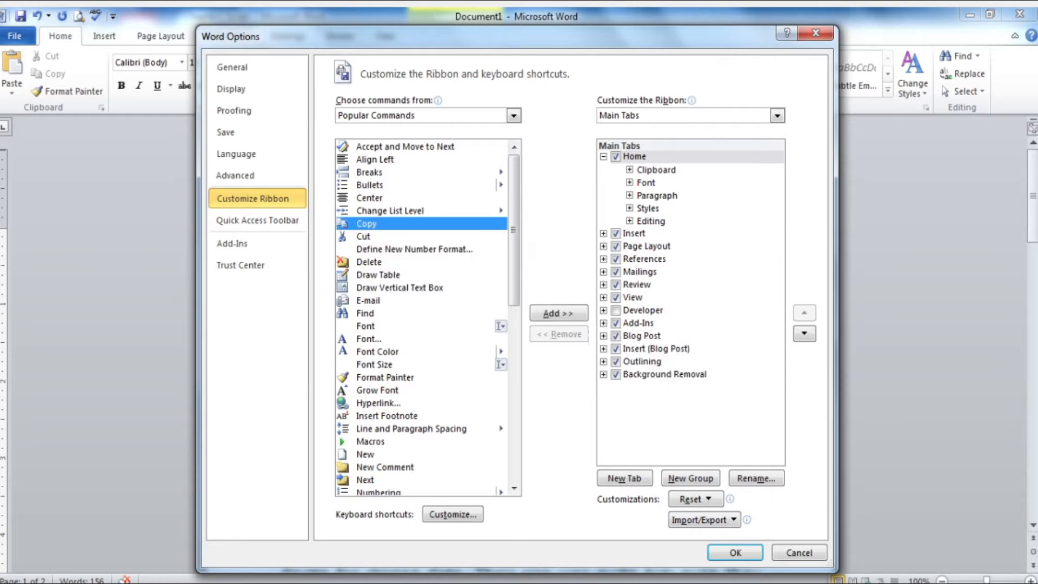
click(734, 554)
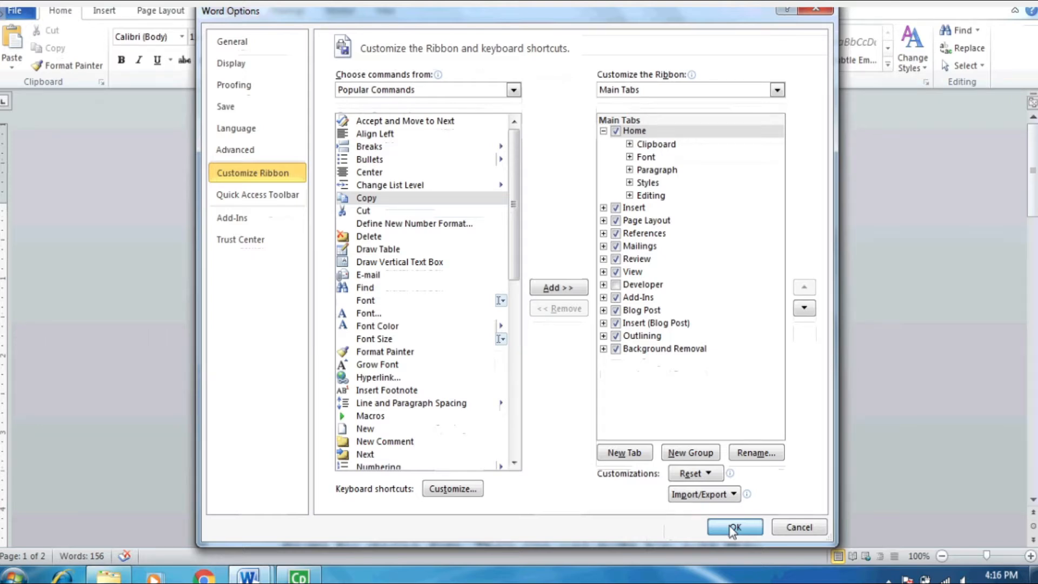
click(730, 527)
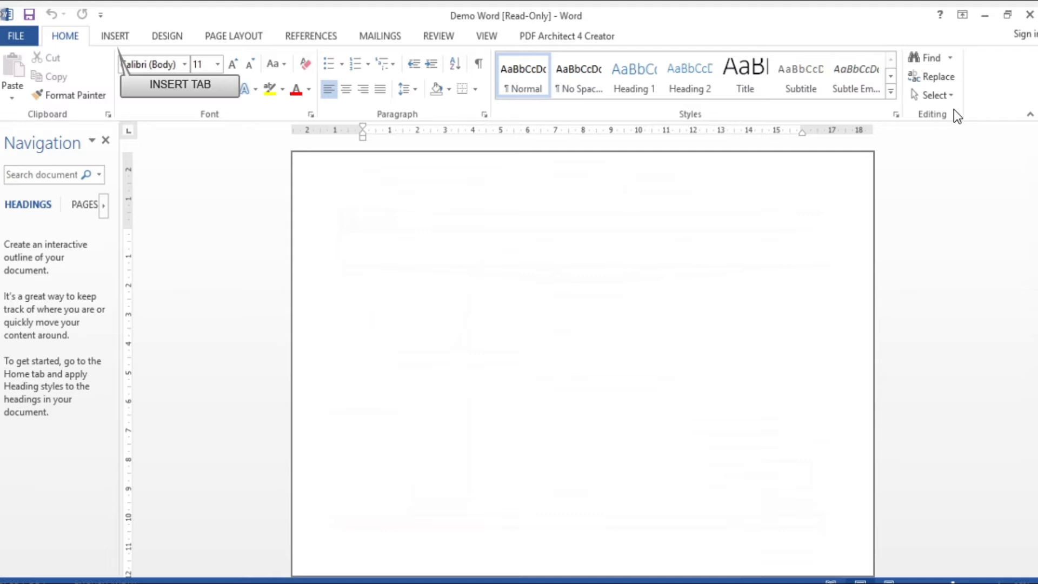
- Look through the ribbon's command sets for Insert, Design, Page Layout, References, Mailings and Review
click(112, 35)
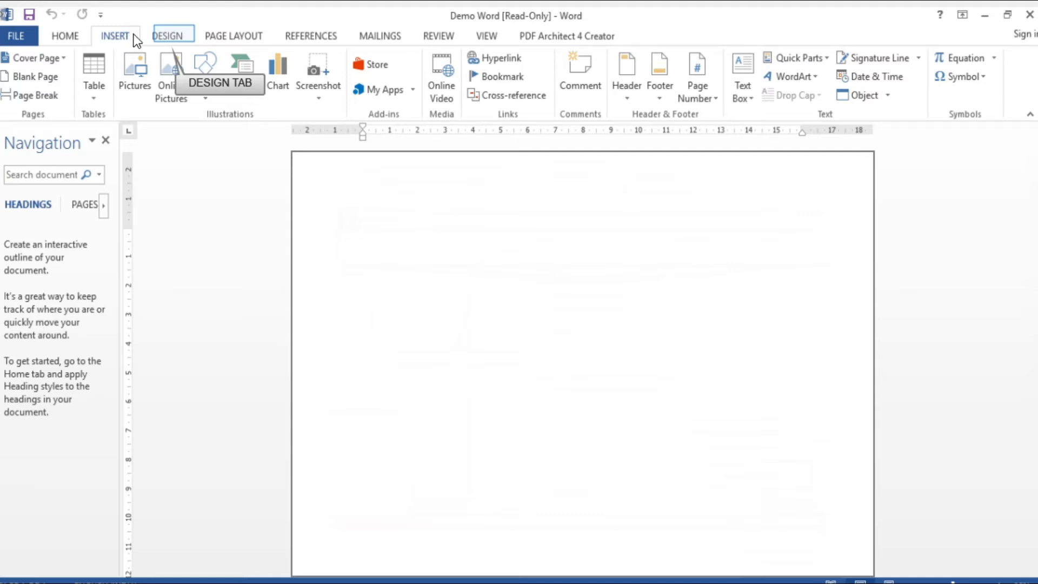
click(167, 36)
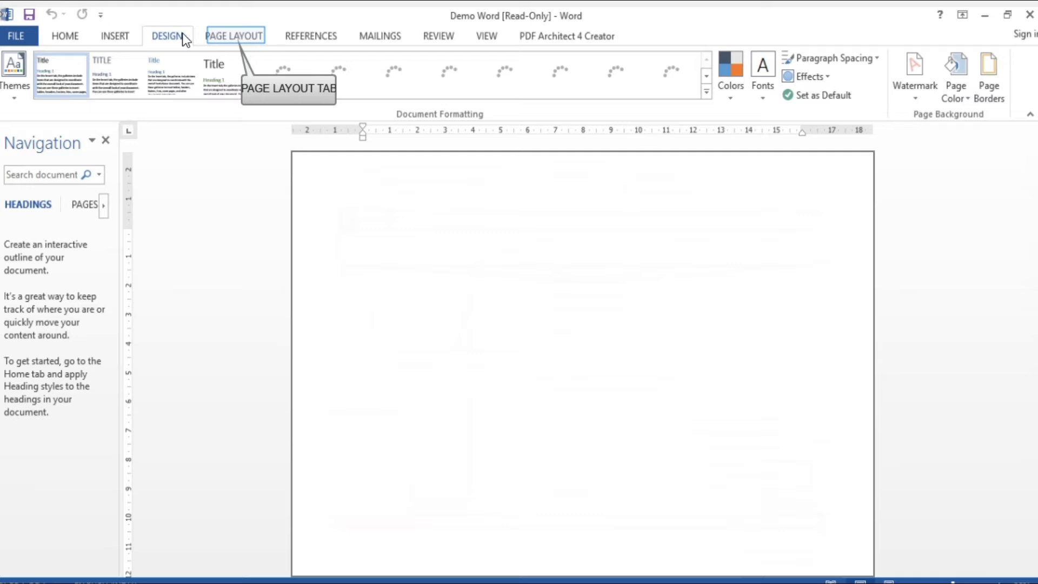
click(234, 39)
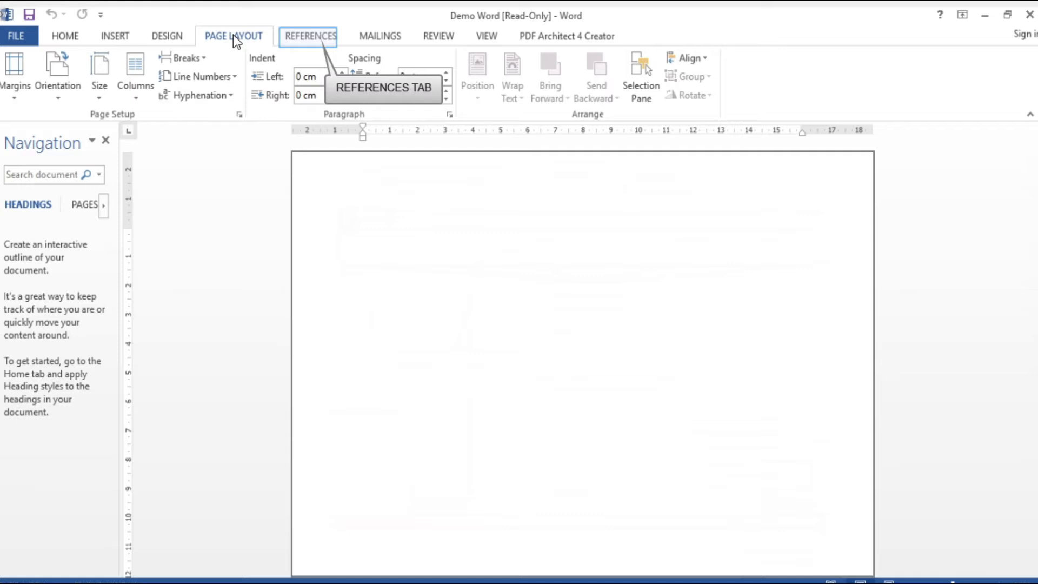
click(316, 36)
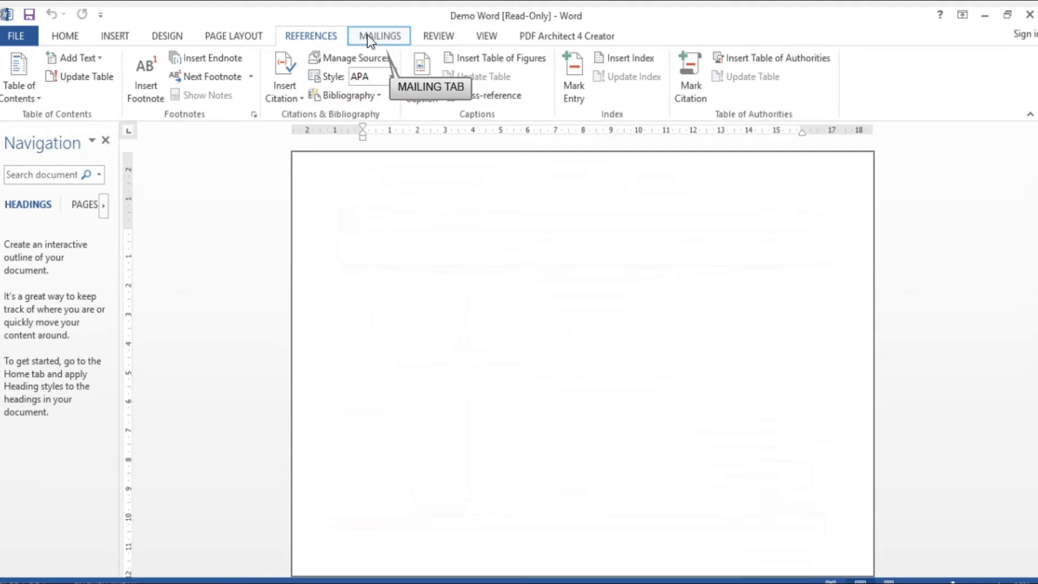
click(381, 38)
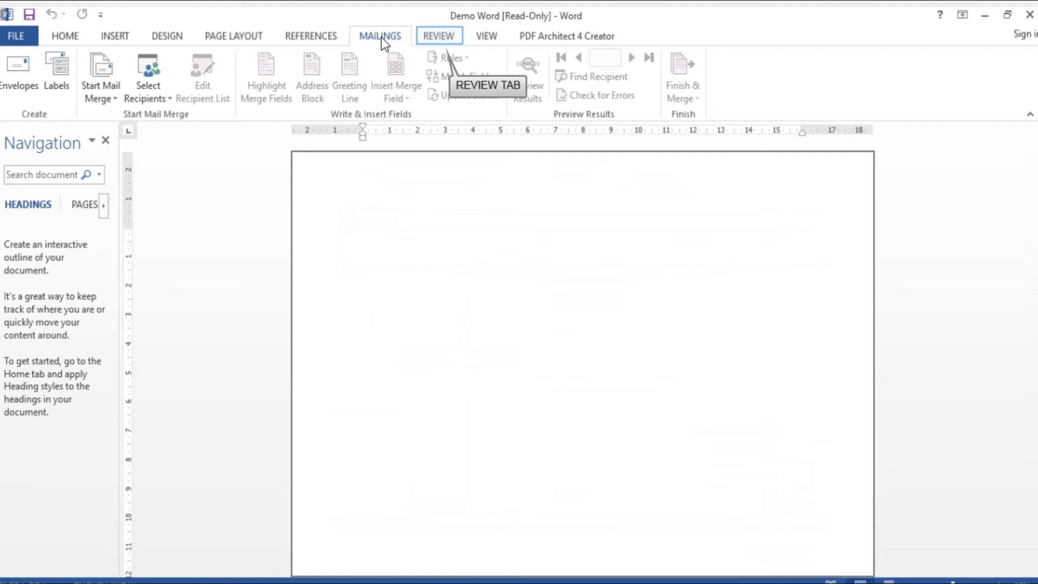
click(440, 35)
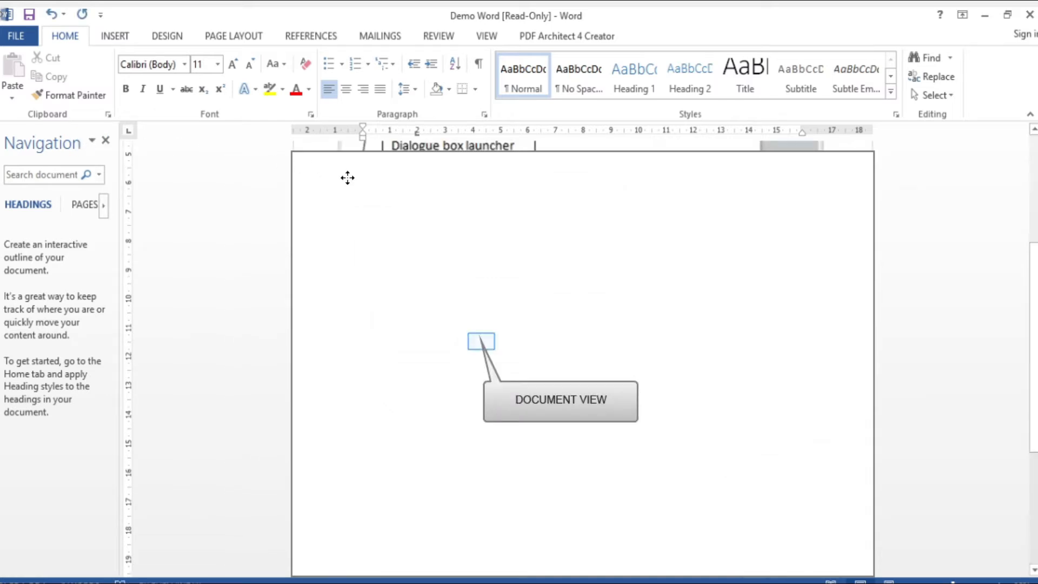
- Switch the document through full-screen reading view, print layout and draft view
click(483, 341)
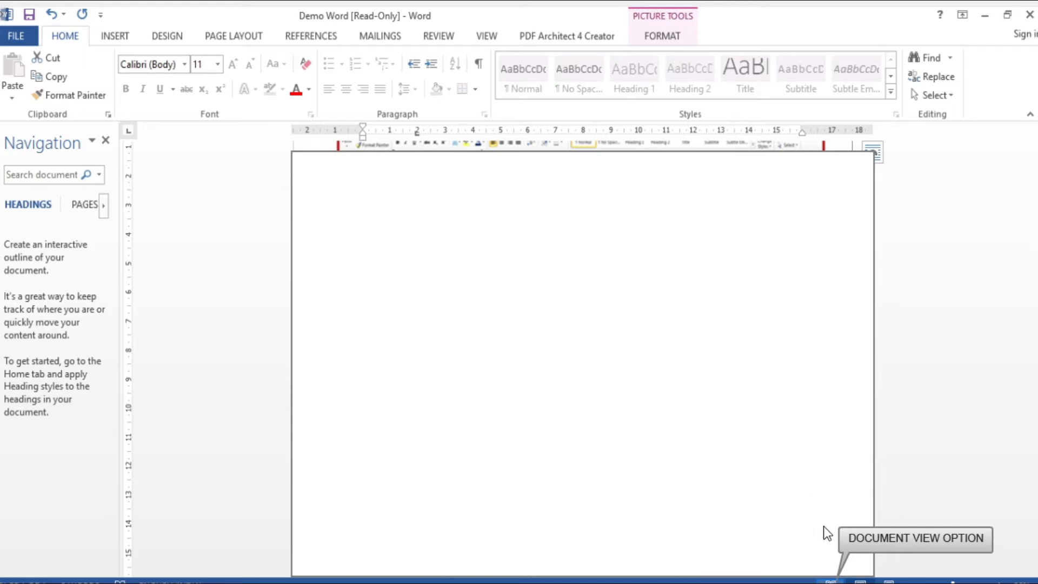
click(831, 582)
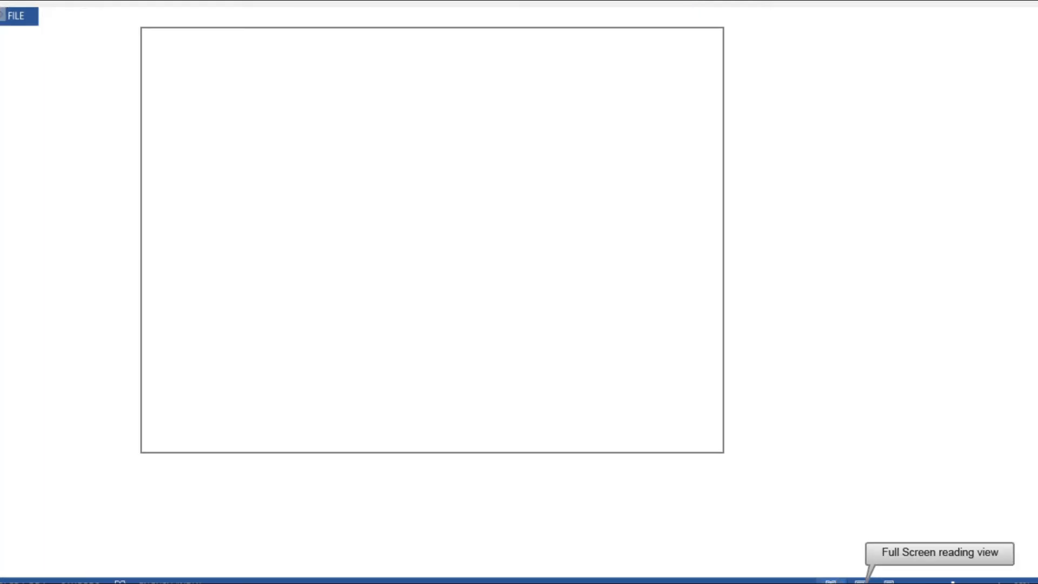
click(860, 582)
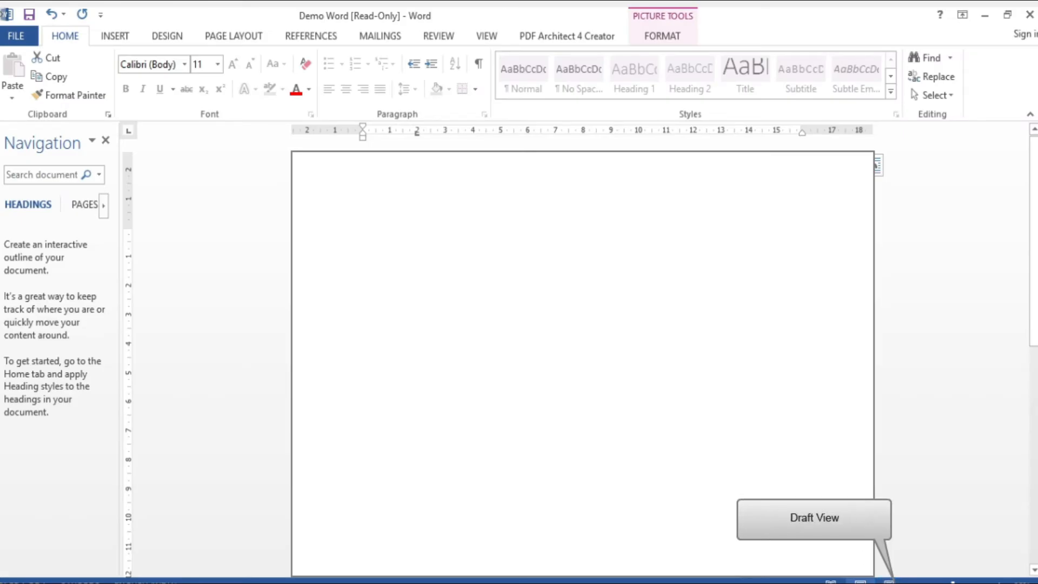
click(889, 582)
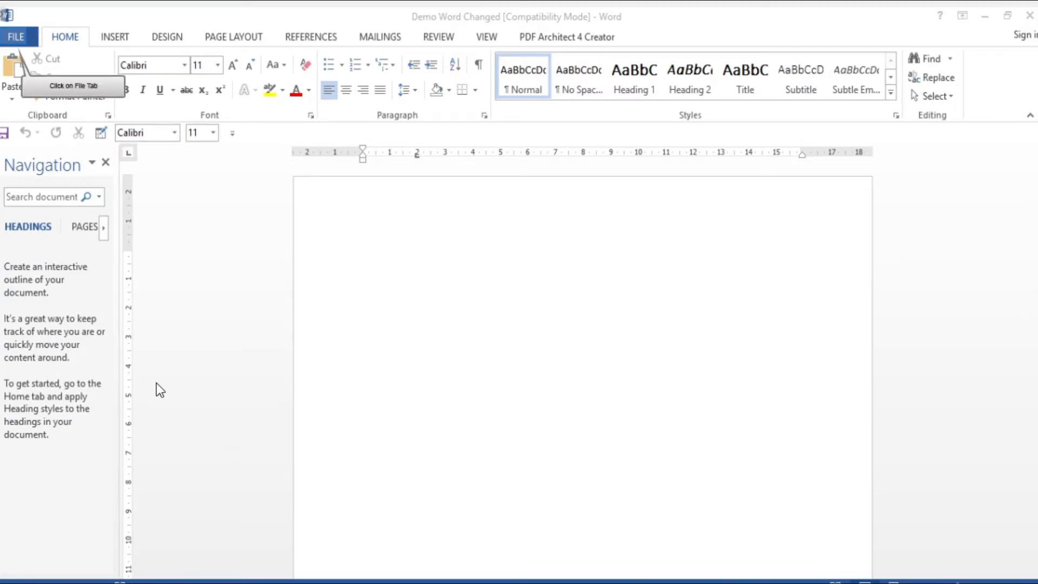
- Open the document's file information page
click(13, 34)
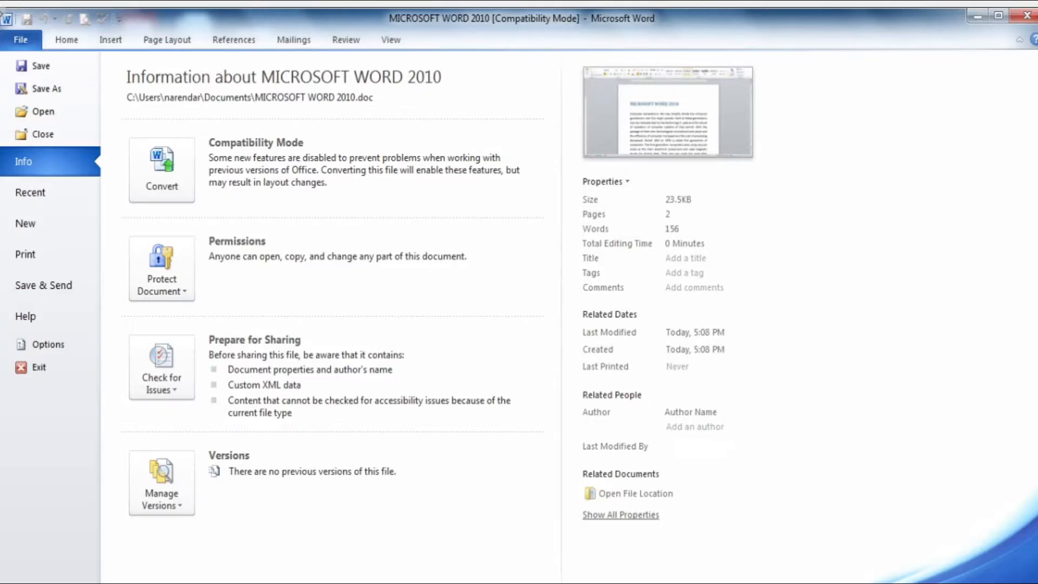
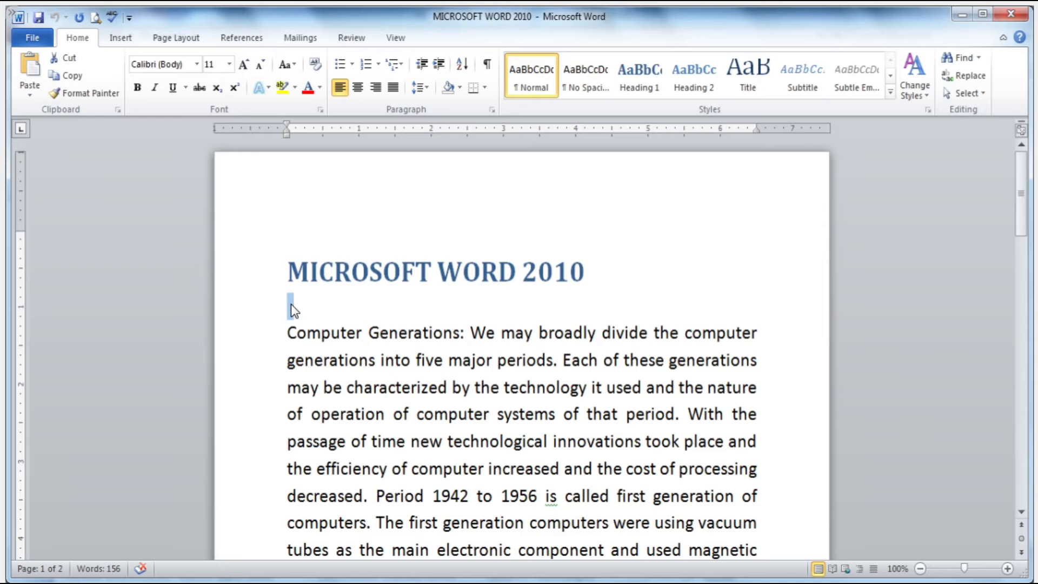
- Enter "MICROSOFT WORD 2010" on the blank line below the heading and select text on that line
click(296, 307)
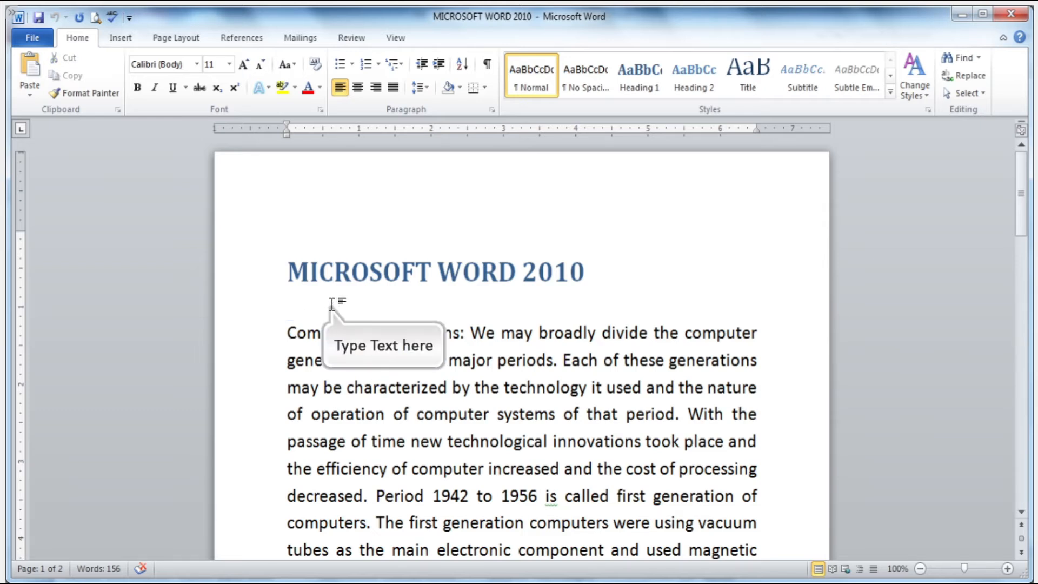
text(MICROSOFT WORD 2010)
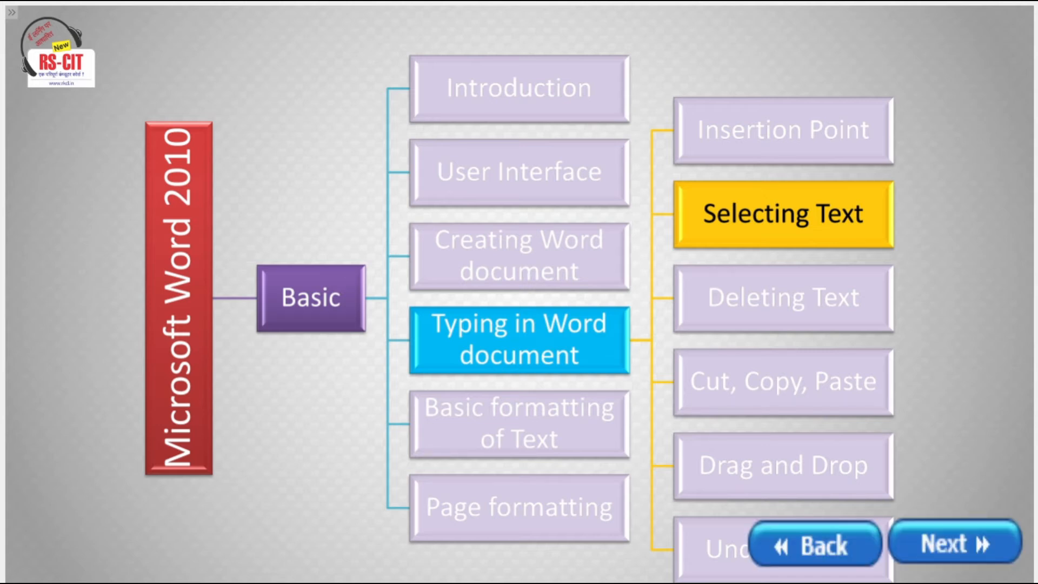
drag(287, 300, 395, 299)
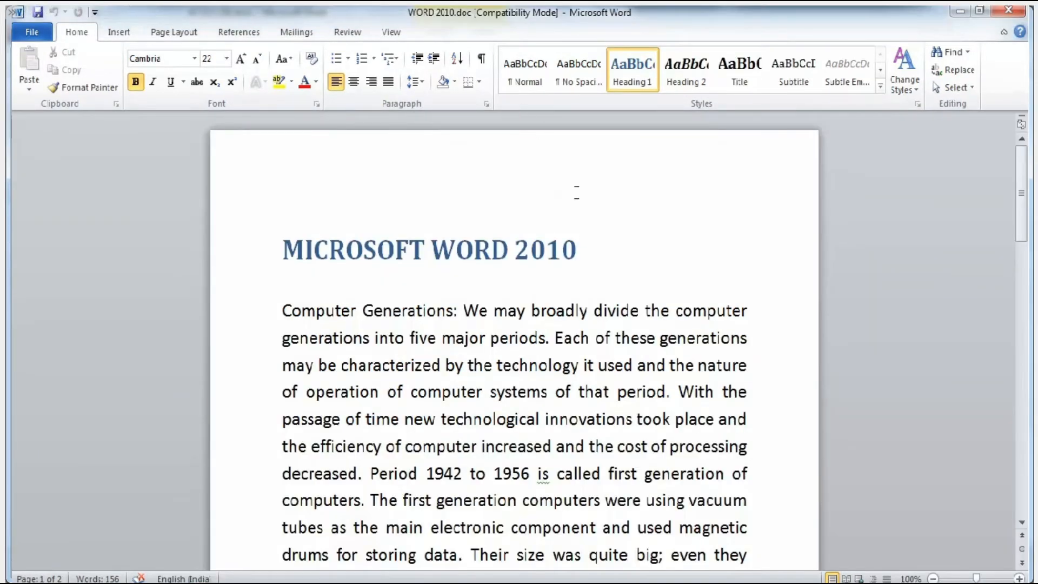
- Delete the whole "MICROSOFT WORD 2010" heading at the start of the document
drag(586, 247, 369, 261)
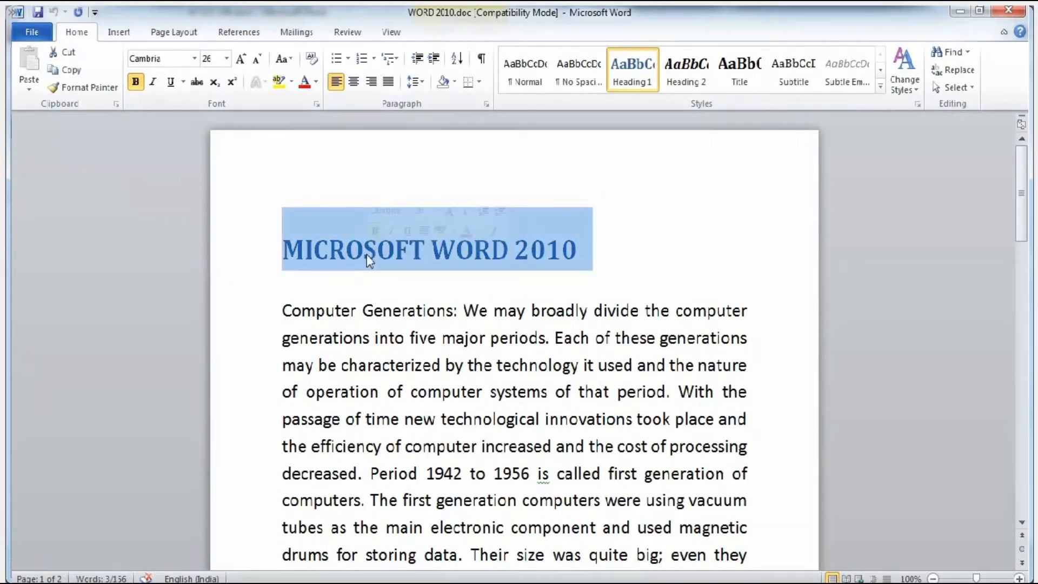
key(Delete)
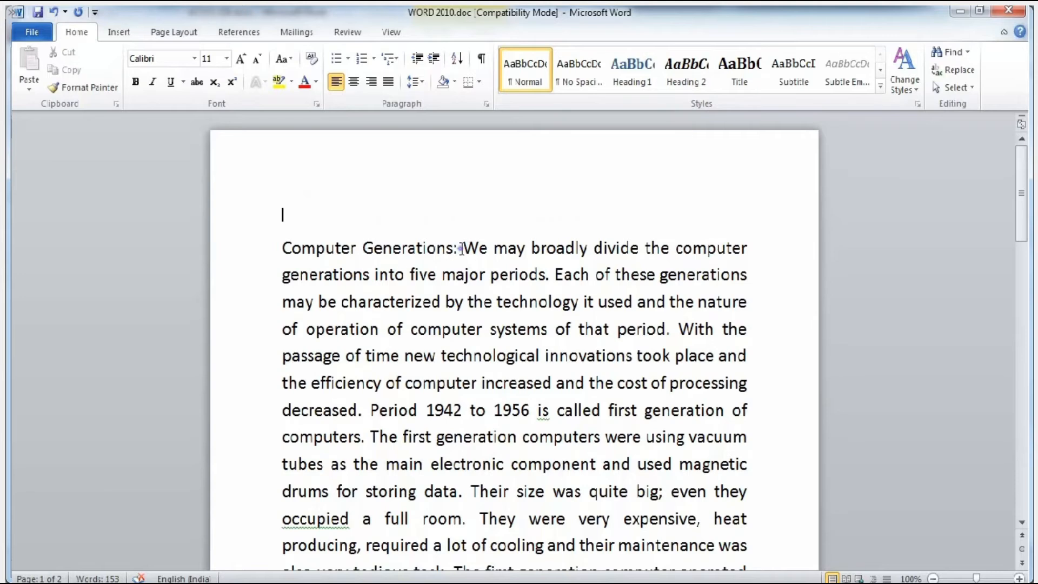
- Remove the words "Computer Generations:" from the beginning of the first paragraph, working backwards from "We"
click(460, 249)
key(BackSpace)
key(BackSpace)
key(BackSpace)
key(BackSpace)
key(BackSpace)
key(BackSpace)
key(BackSpace)
key(BackSpace)
key(BackSpace)
key(BackSpace)
key(BackSpace)
key(BackSpace)
key(BackSpace)
key(BackSpace)
key(BackSpace)
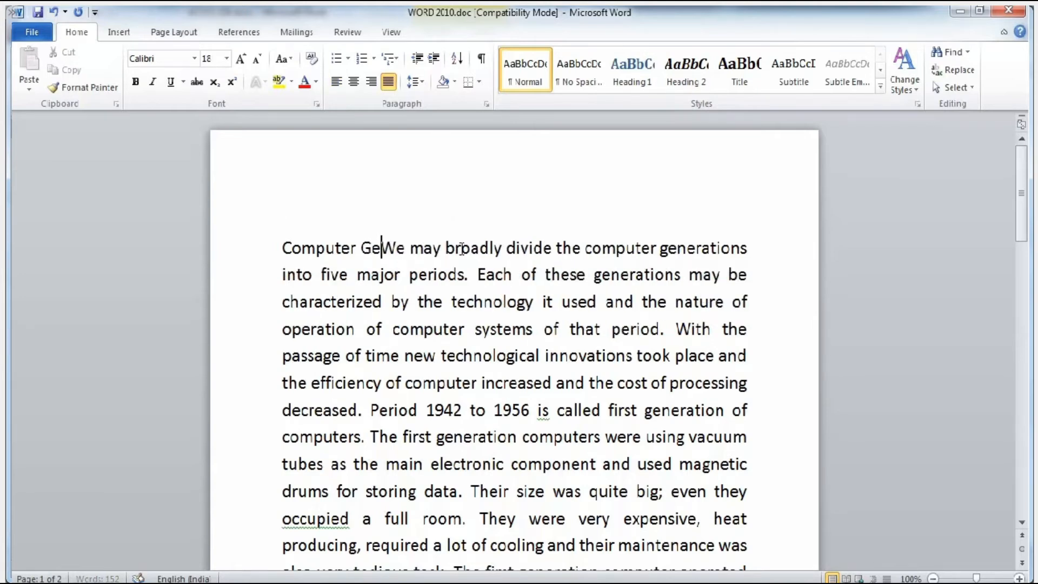
key(BackSpace)
key(BackSpace)
key(BackSpace)
key(BackSpace)
key(BackSpace)
key(BackSpace)
key(BackSpace)
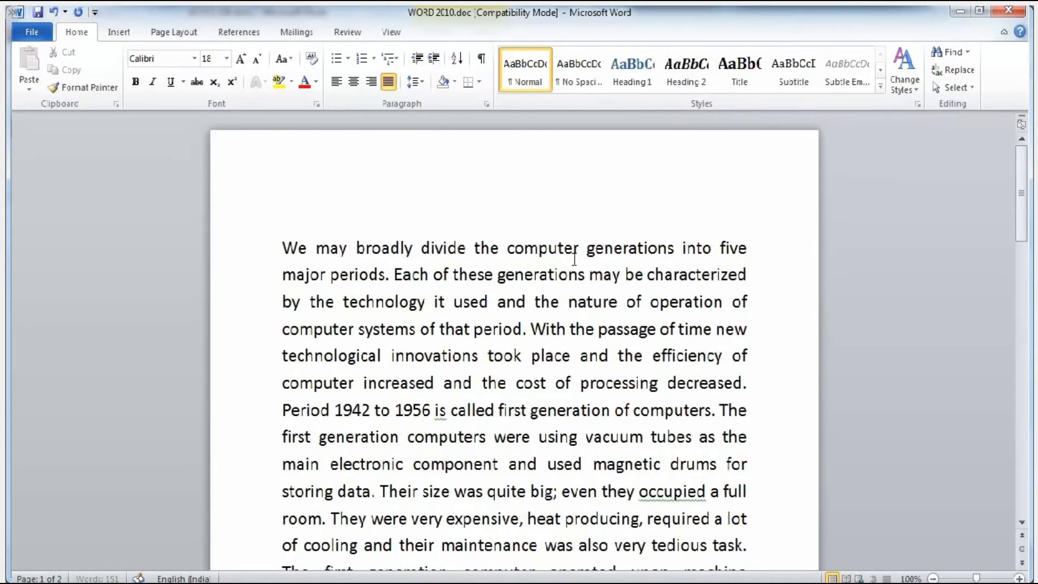
- Delete the word "We" and the opening letters of "may" at the start of the first paragraph, character by character
key(Delete)
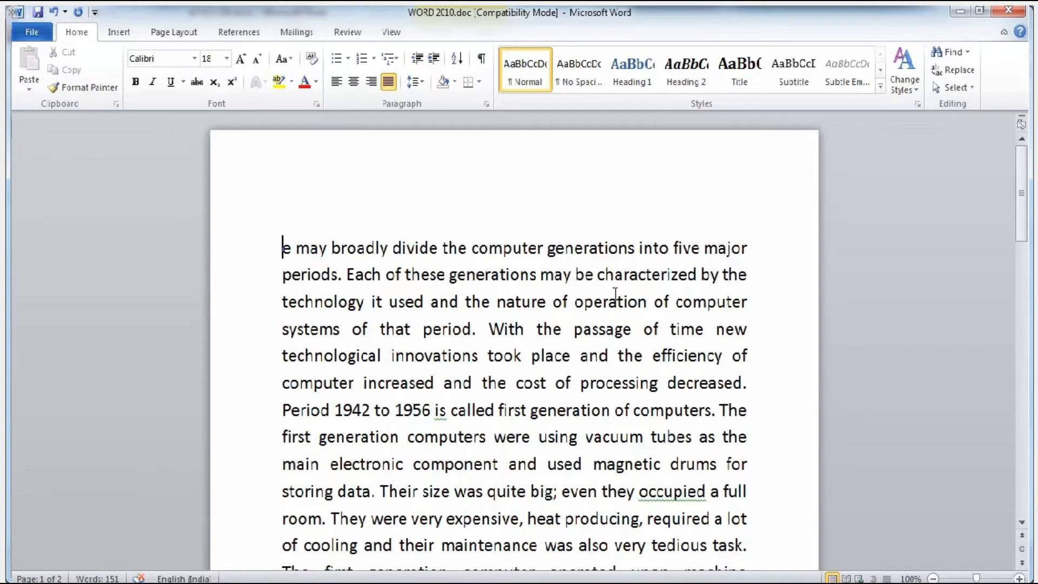
key(Delete)
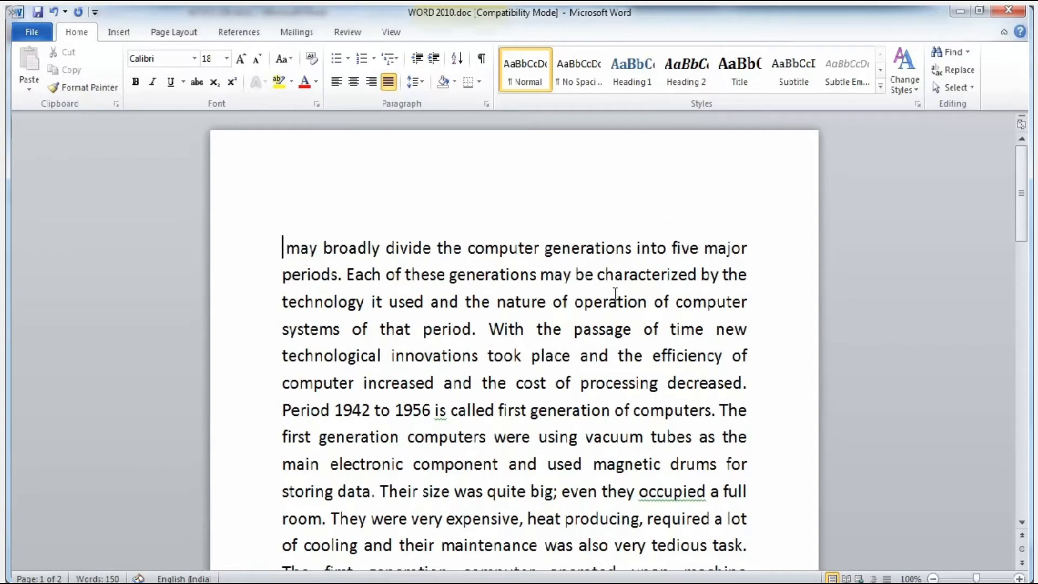
key(Delete)
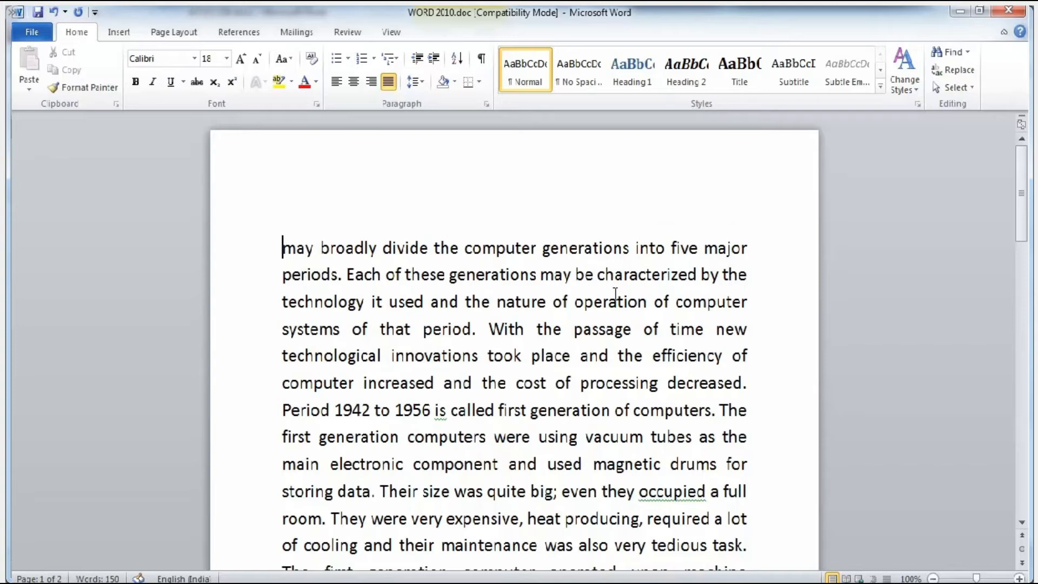
key(Delete)
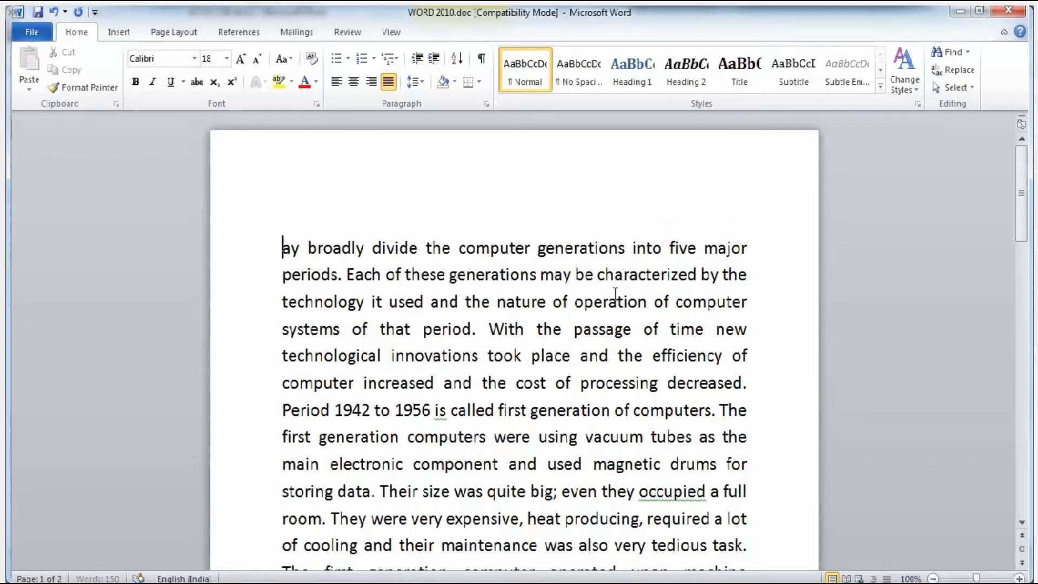
key(Delete)
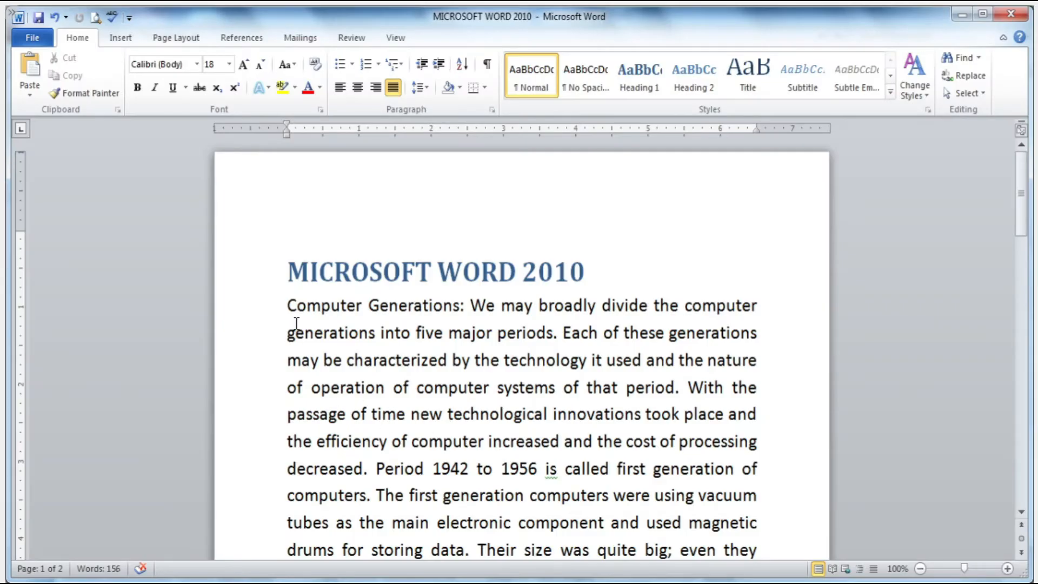
- Copy the "MICROSOFT WORD 2010" heading and paste the copy directly after the existing heading text
drag(287, 269, 584, 268)
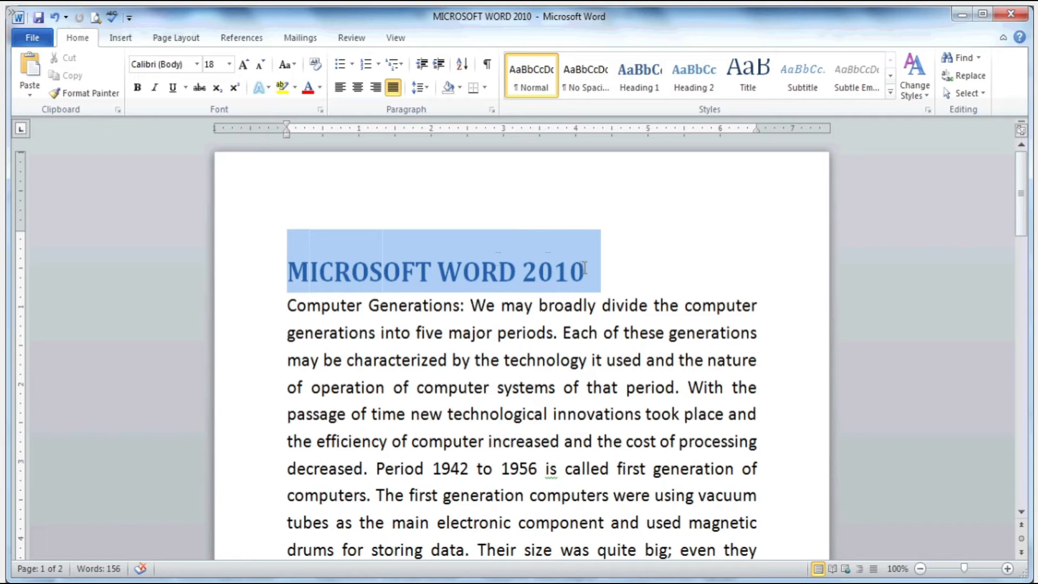
drag(584, 268, 584, 271)
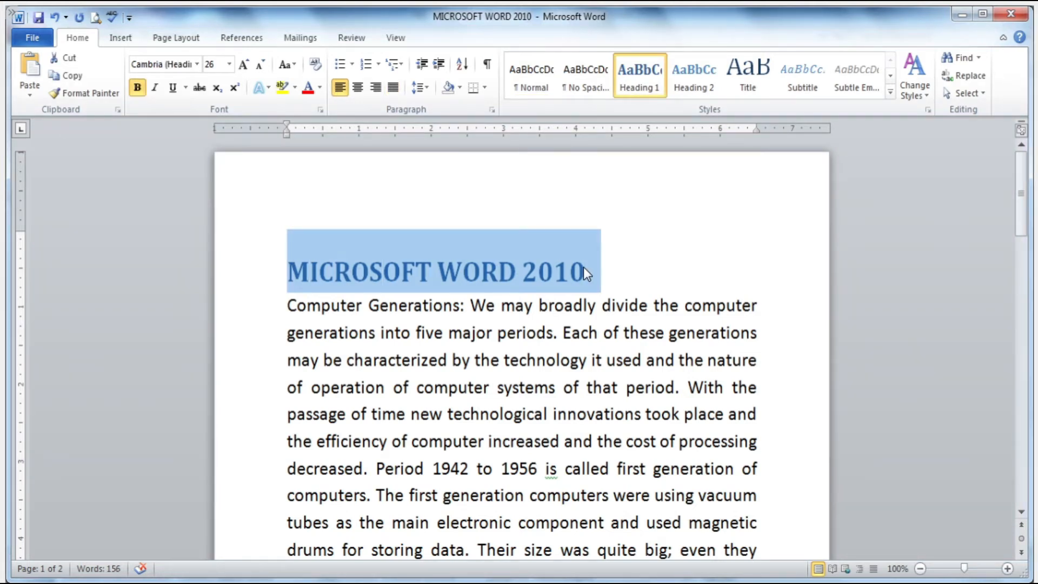
click(72, 76)
key(Right)
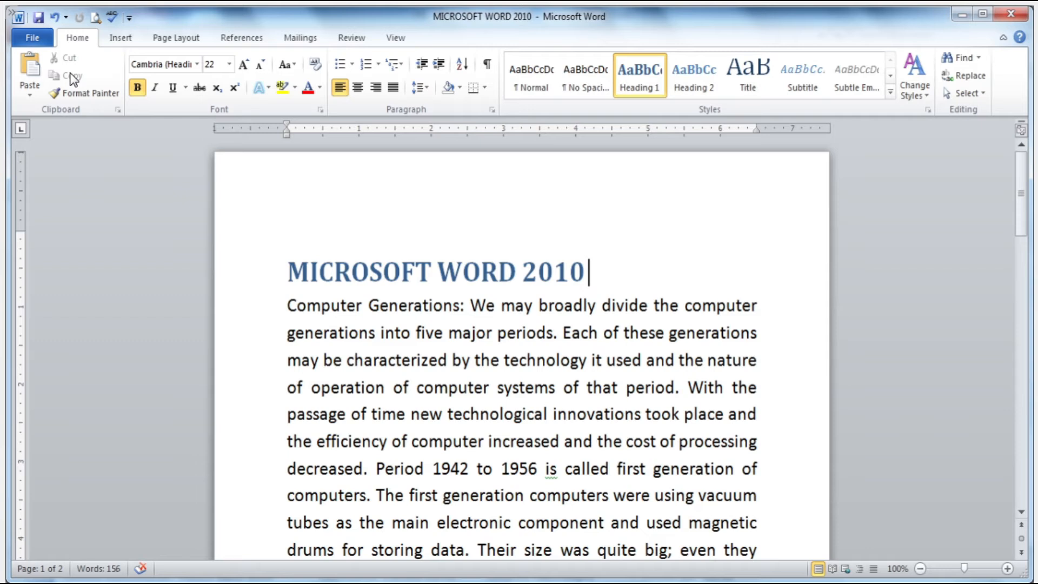
click(30, 72)
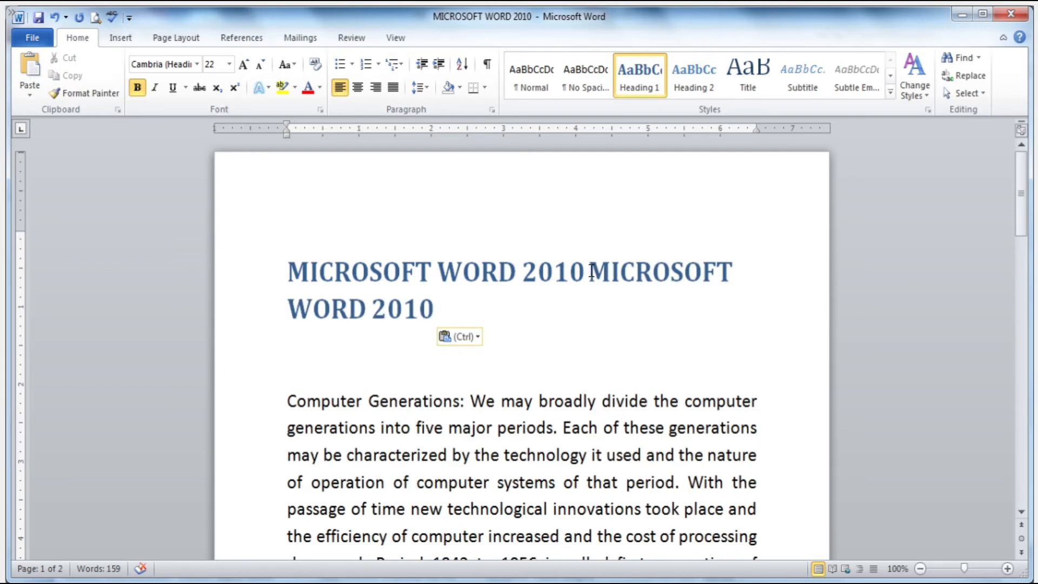
- Undo the pasting of the heading copy beside the "MICROSOFT WORD 2010" heading
key(ctrl+z)
key(ctrl+z)
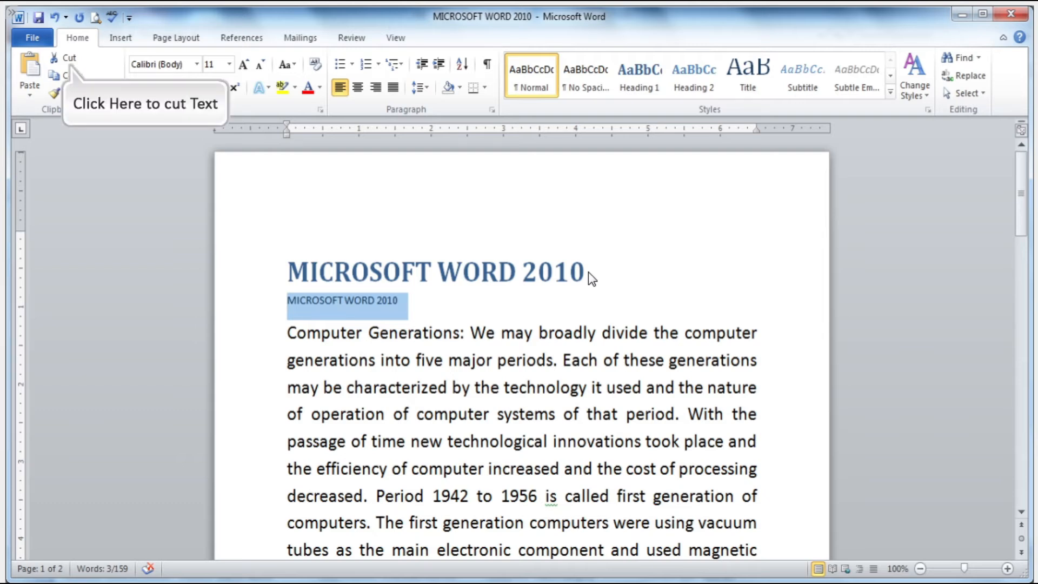
- Cut the selected small "MICROSOFT WORD 2010" line below the heading and paste it at the start of the heading
click(71, 63)
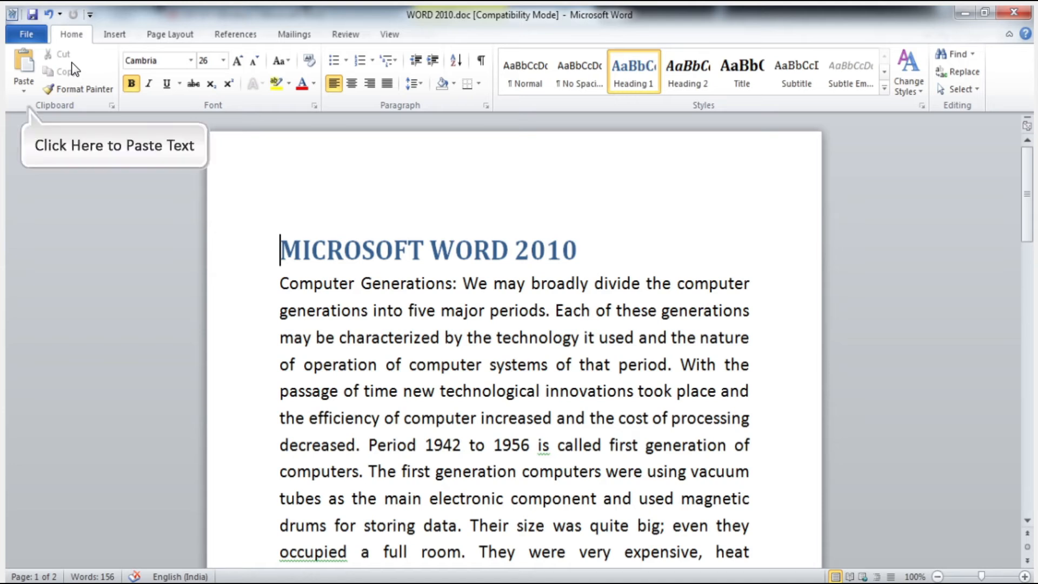
click(23, 67)
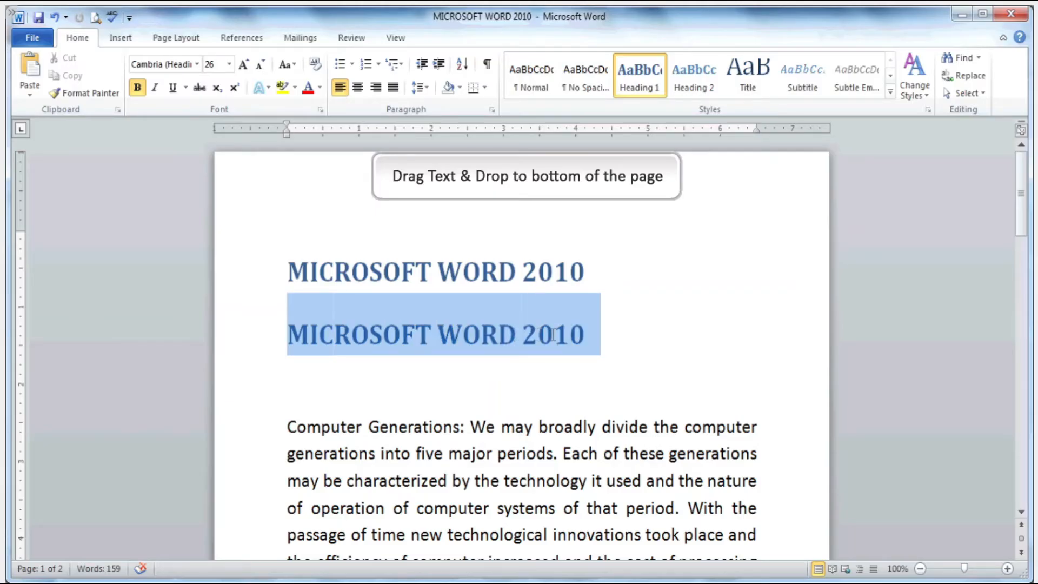
- Move the selected second "MICROSOFT WORD 2010" heading to the empty line below the final paragraph
mouse_move(552, 335)
mouse_down()
mouse_move(383, 375)
mouse_move(396, 456)
mouse_move(396, 495)
mouse_move(379, 510)
mouse_move(384, 554)
mouse_move(400, 511)
mouse_move(379, 512)
mouse_up()
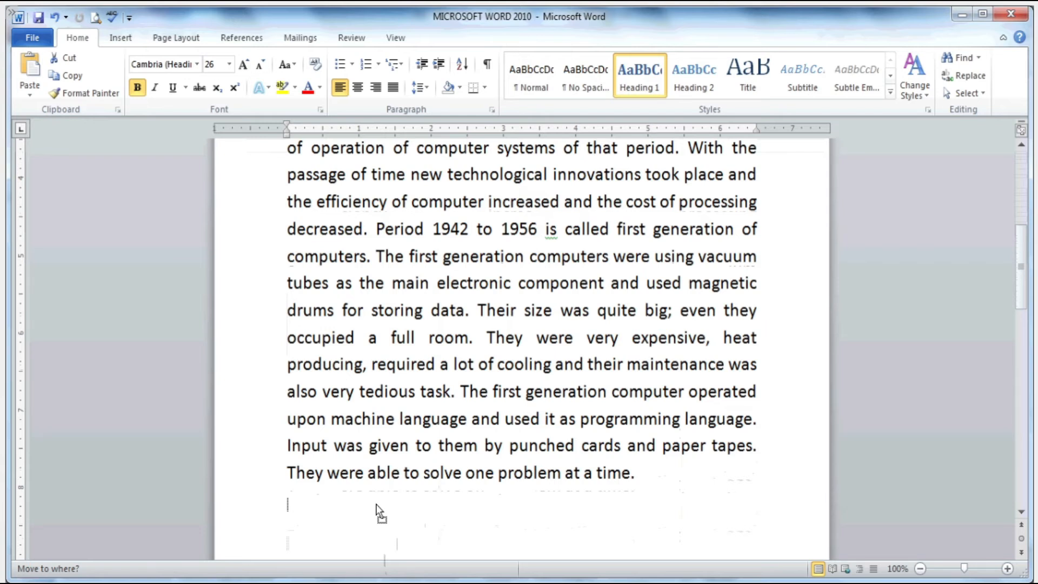
drag(377, 512, 377, 512)
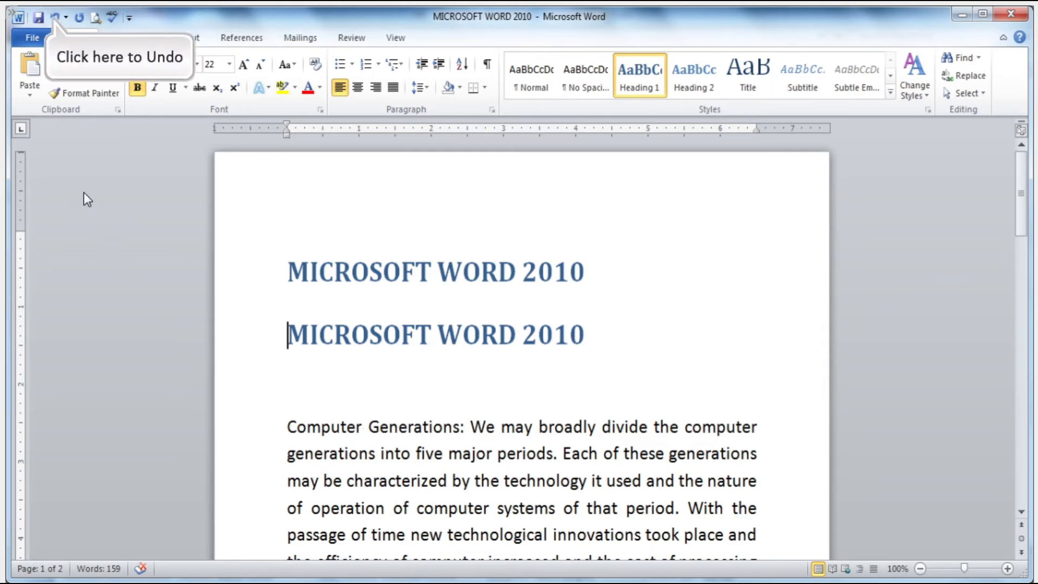
- Undo the latest edits to the duplicated heading and redo them
click(54, 17)
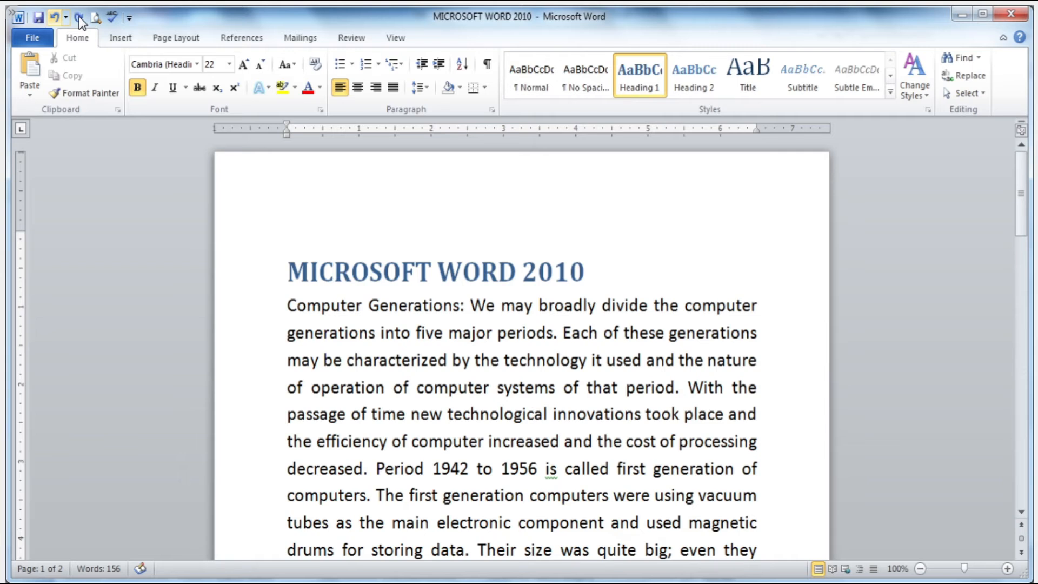
click(79, 16)
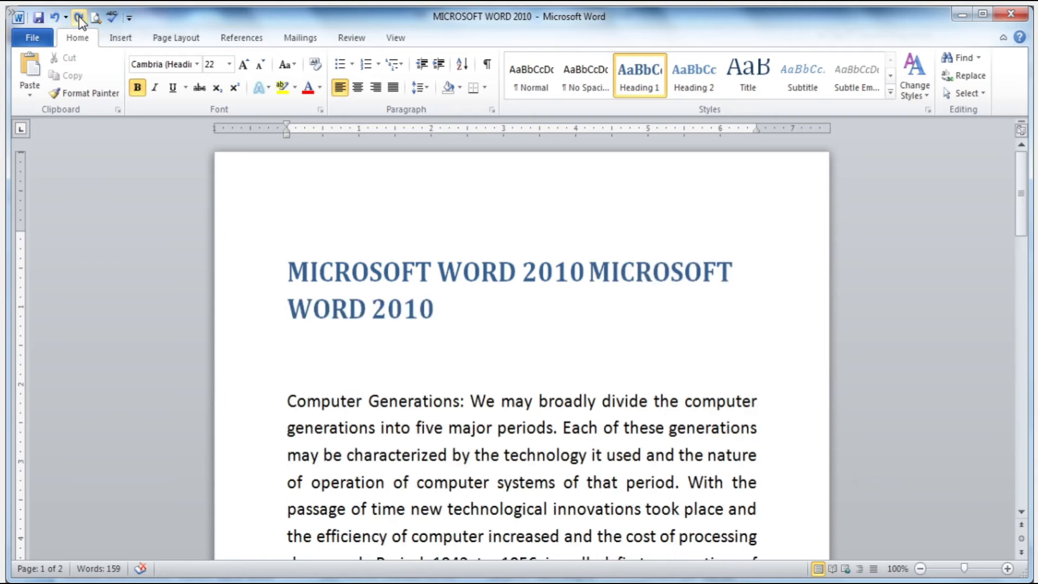
click(78, 15)
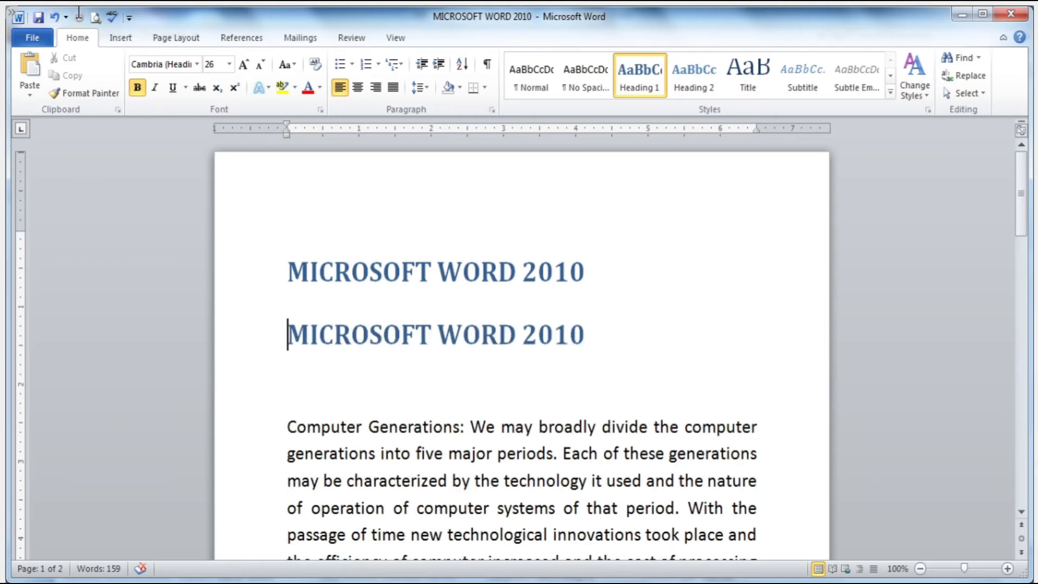
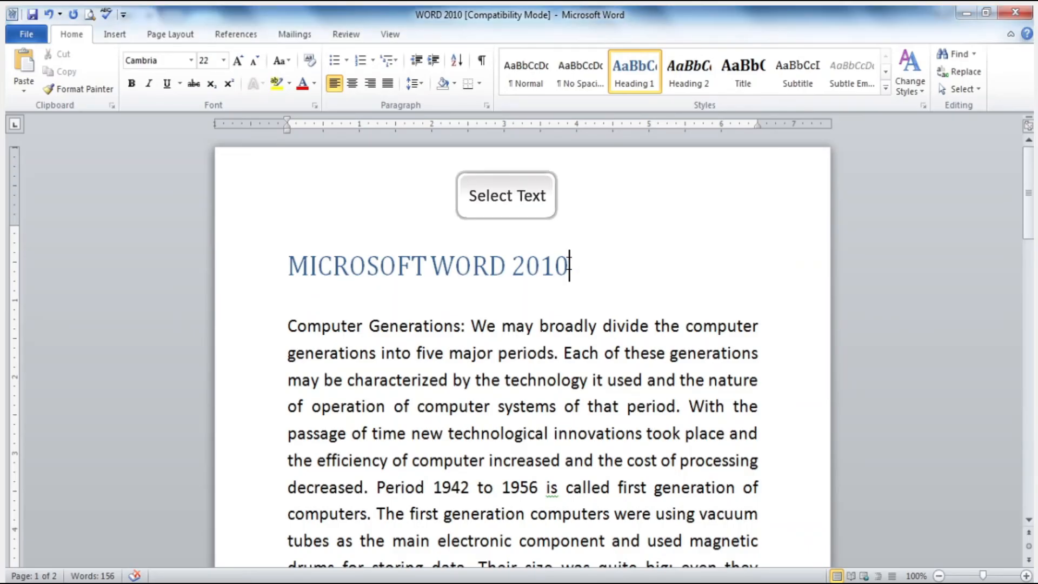
- Format the whole "MICROSOFT WORD 2010" heading as bold, italic and underlined
drag(570, 265, 338, 266)
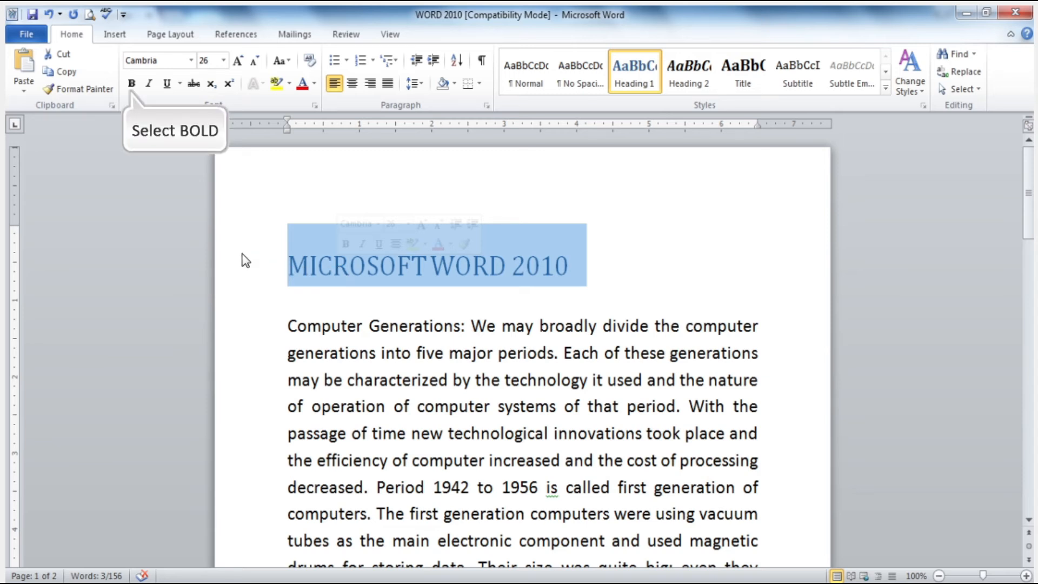
click(132, 84)
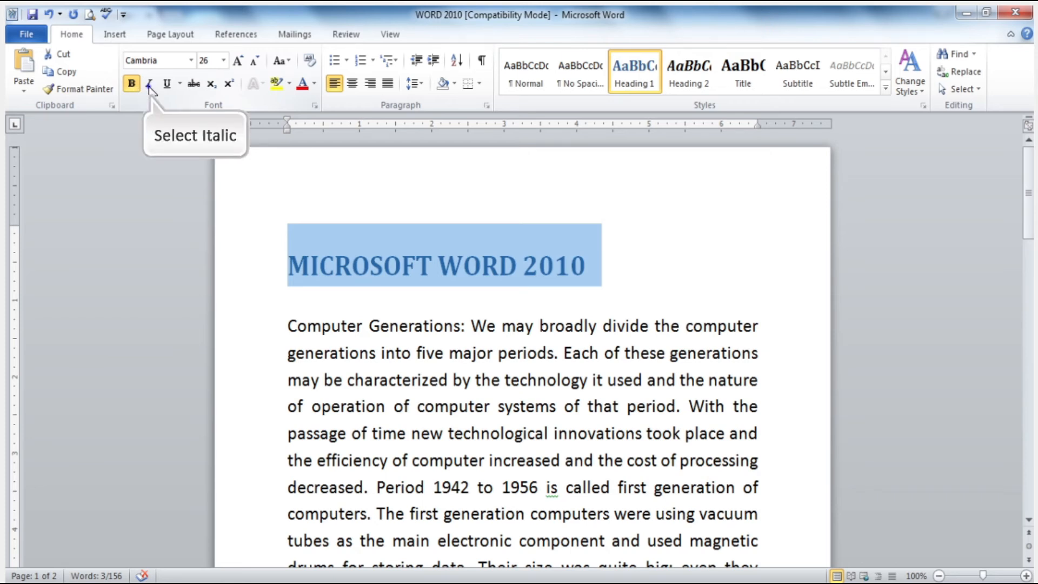
click(148, 85)
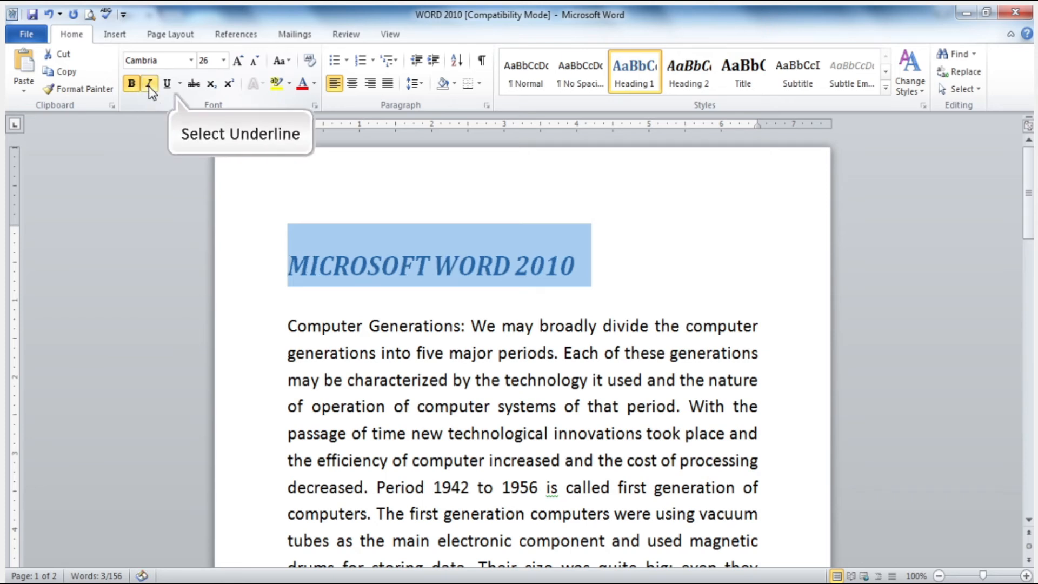
click(167, 84)
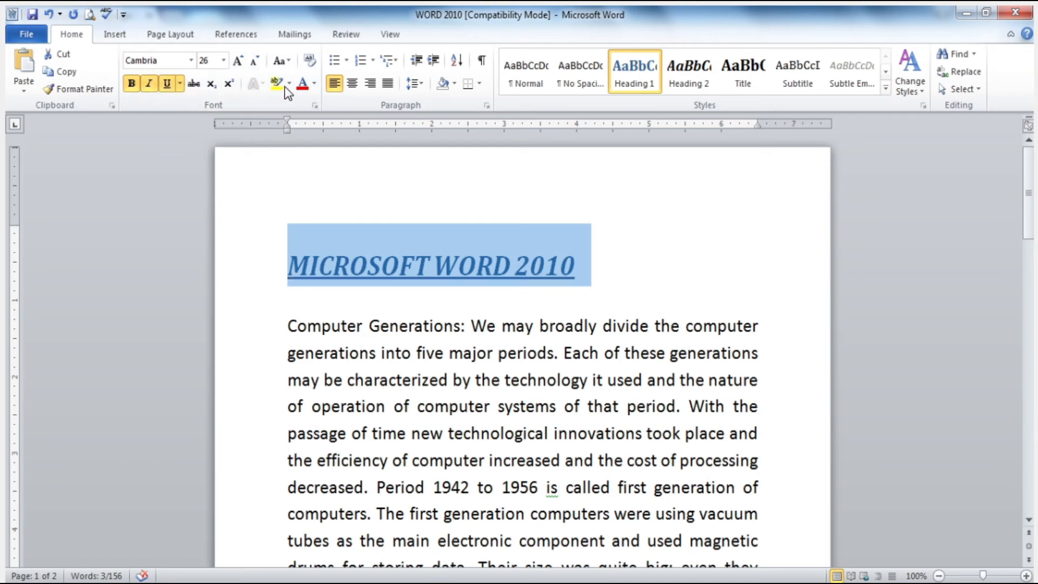
click(581, 266)
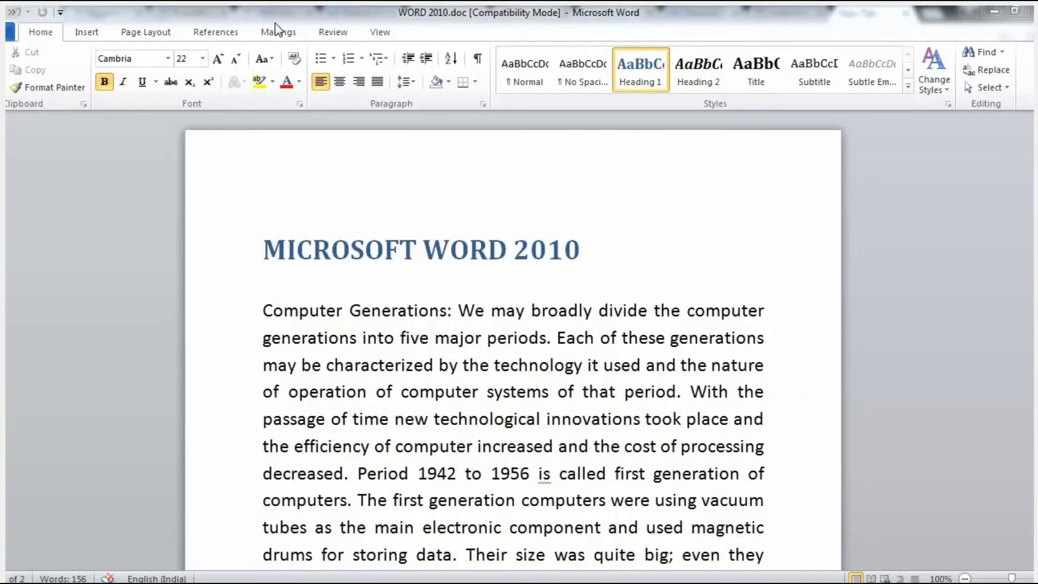
- Apply the Harlow Solid Italic font to the "MICROSOFT WORD 2010" heading and undo the font change
click(582, 245)
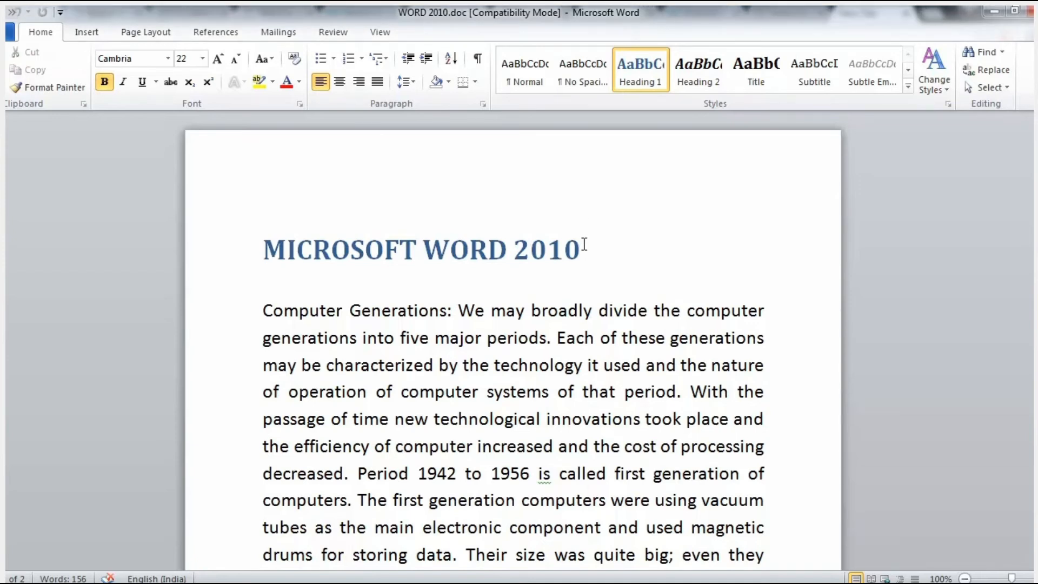
drag(582, 245, 338, 251)
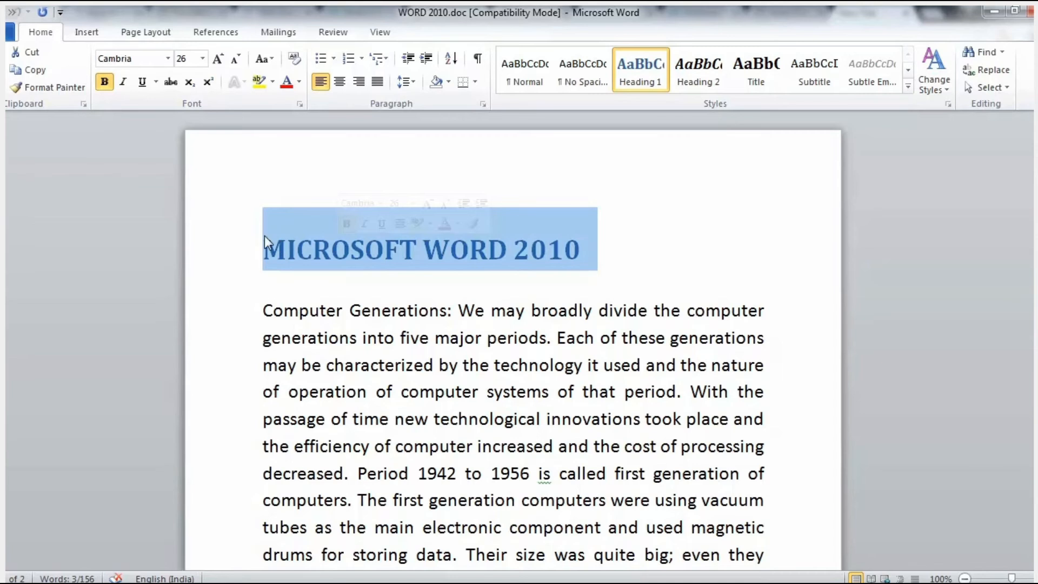
click(169, 59)
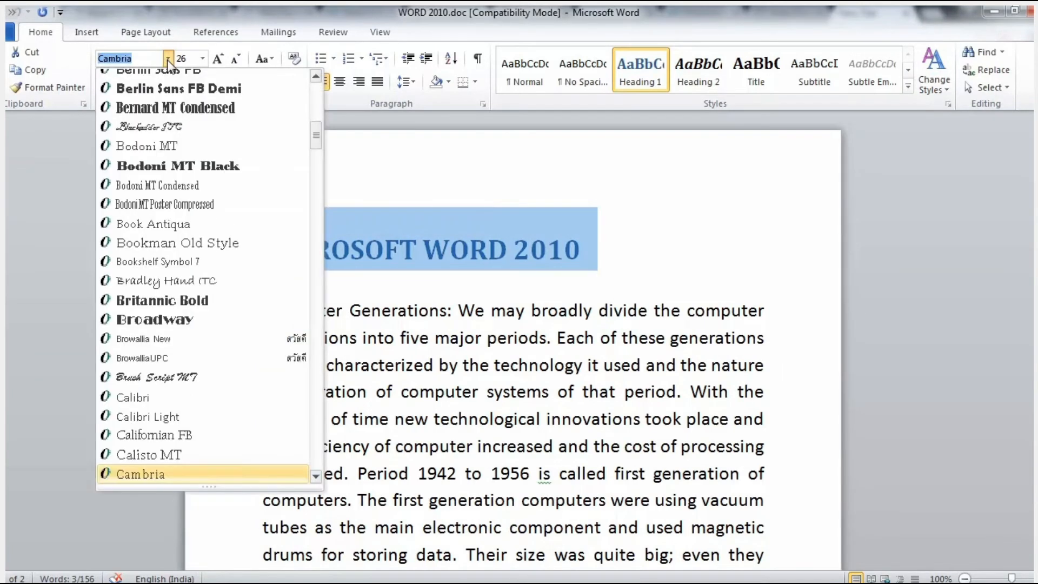
drag(318, 143, 318, 258)
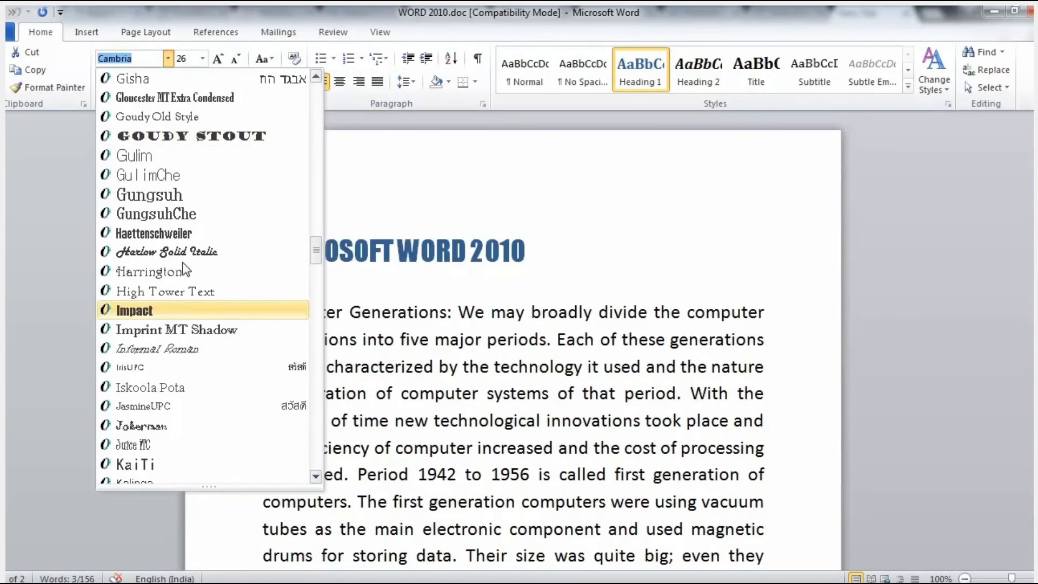
click(186, 256)
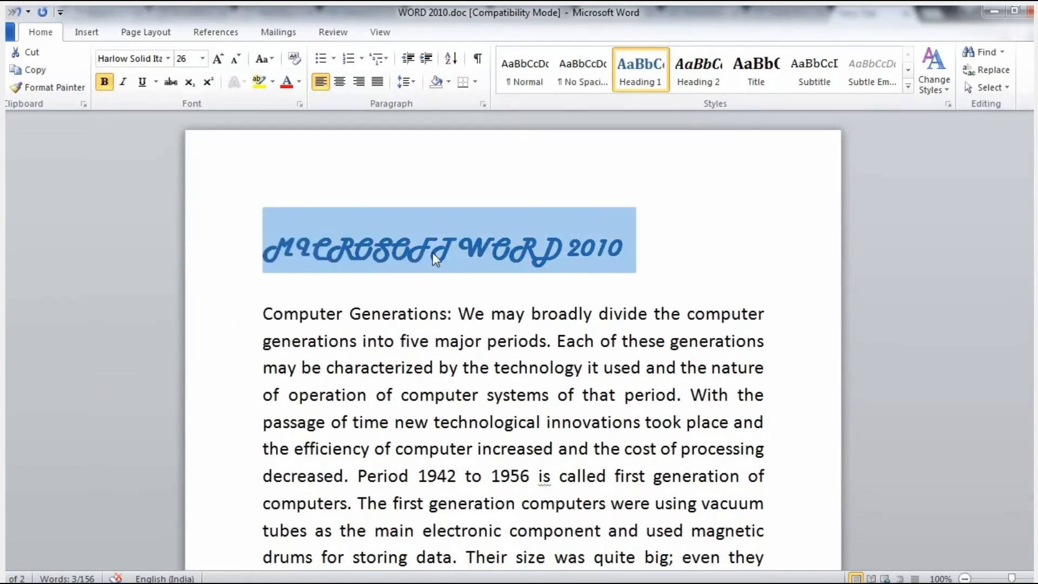
click(638, 254)
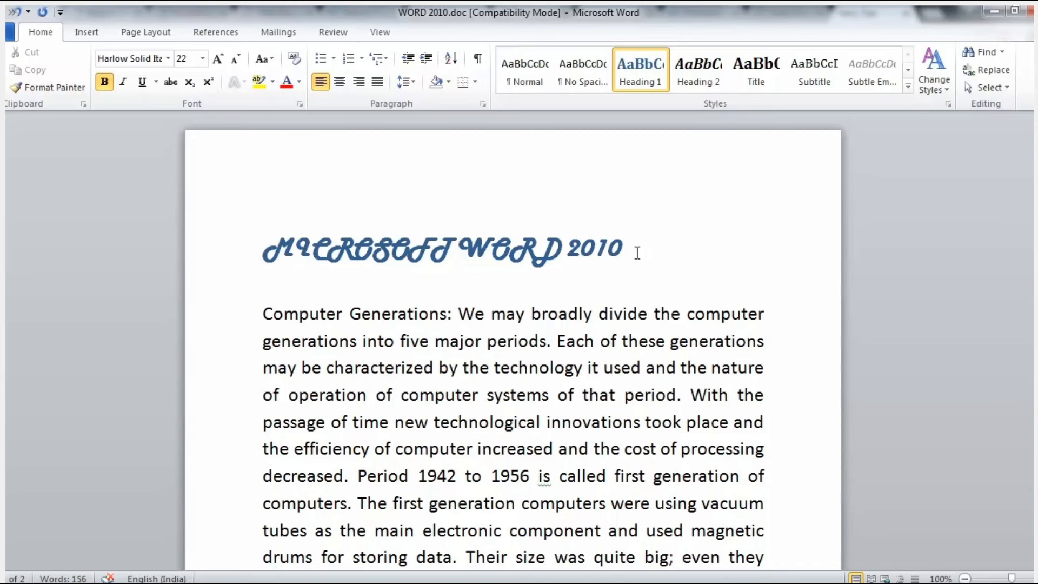
key(ctrl+z)
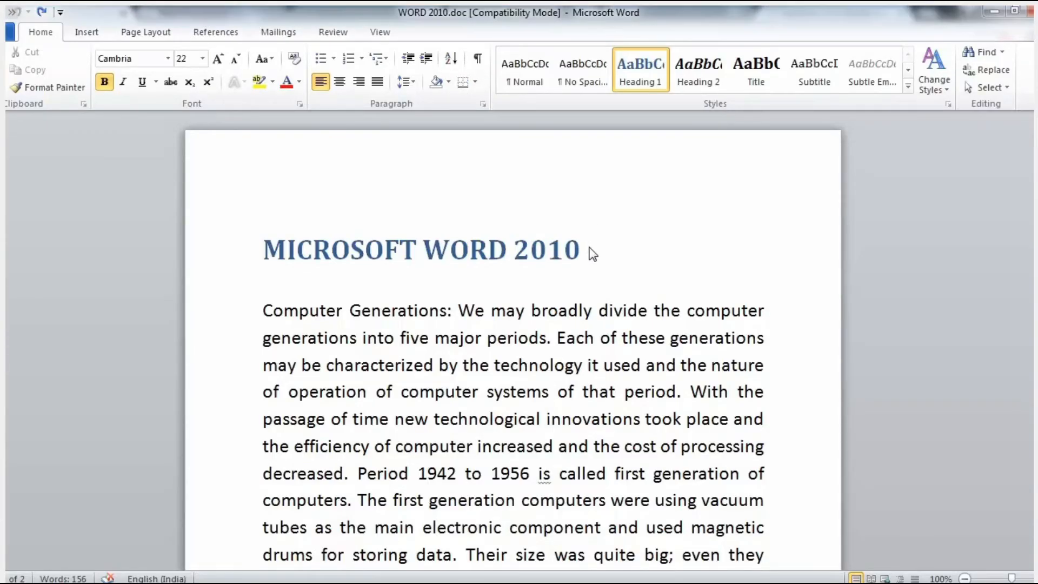
- Change the font colour of the "MICROSOFT WORD 2010" heading to the standard red
drag(592, 254, 339, 264)
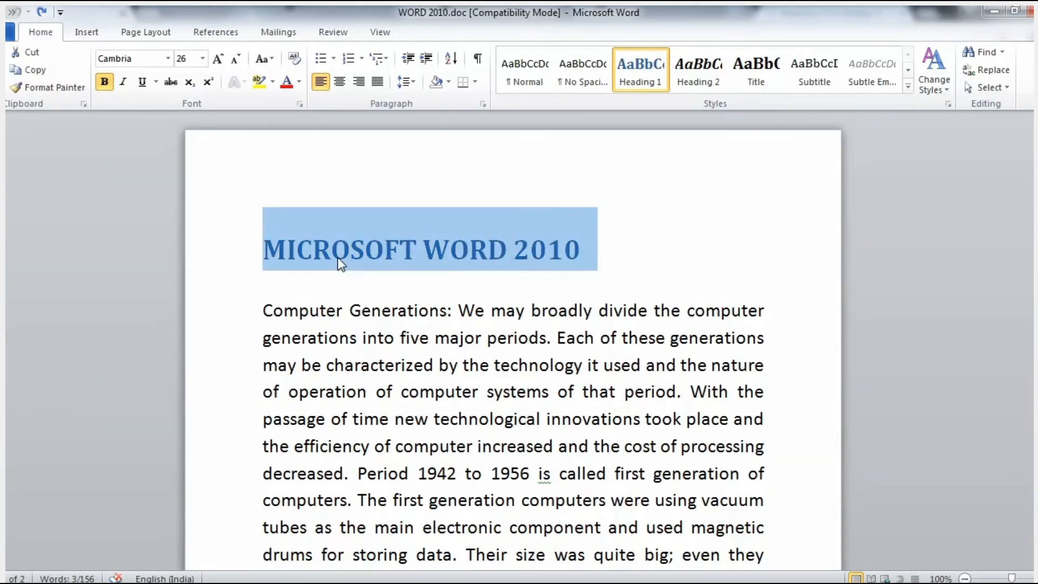
click(300, 81)
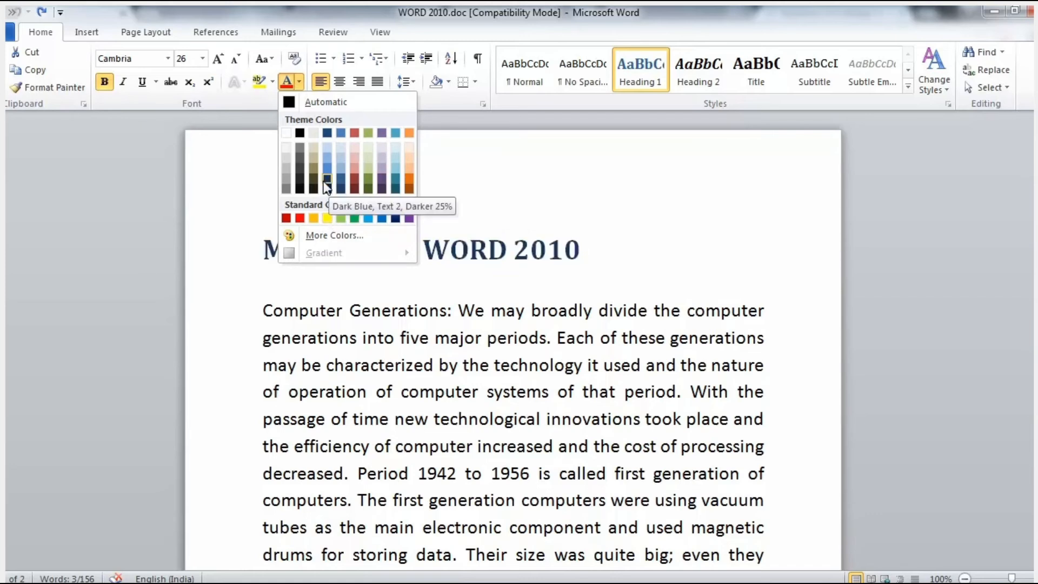
click(300, 217)
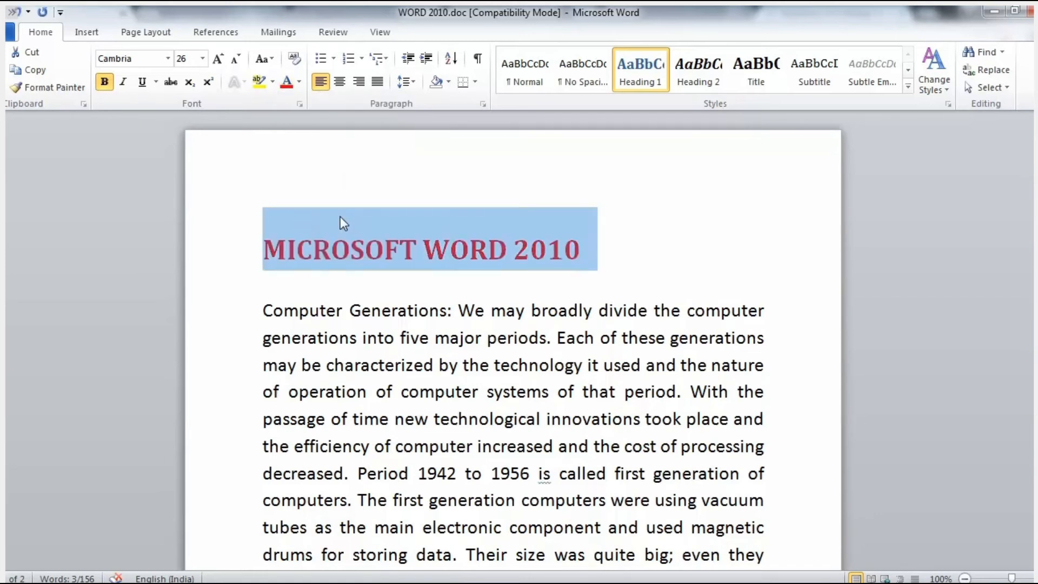
click(582, 244)
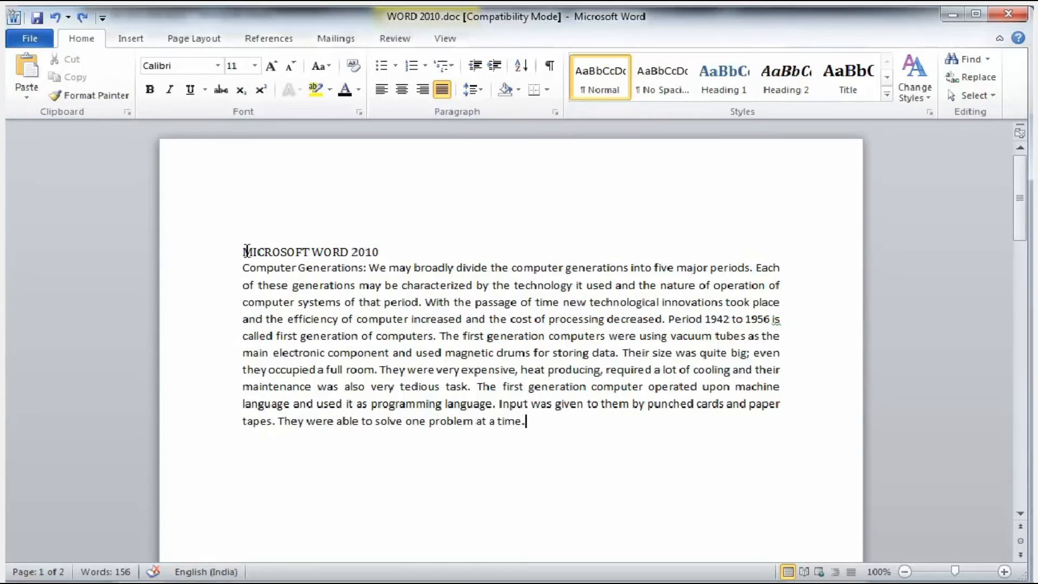
- Set the font size of the entire text, heading and paragraph, to 18
drag(238, 247, 528, 421)
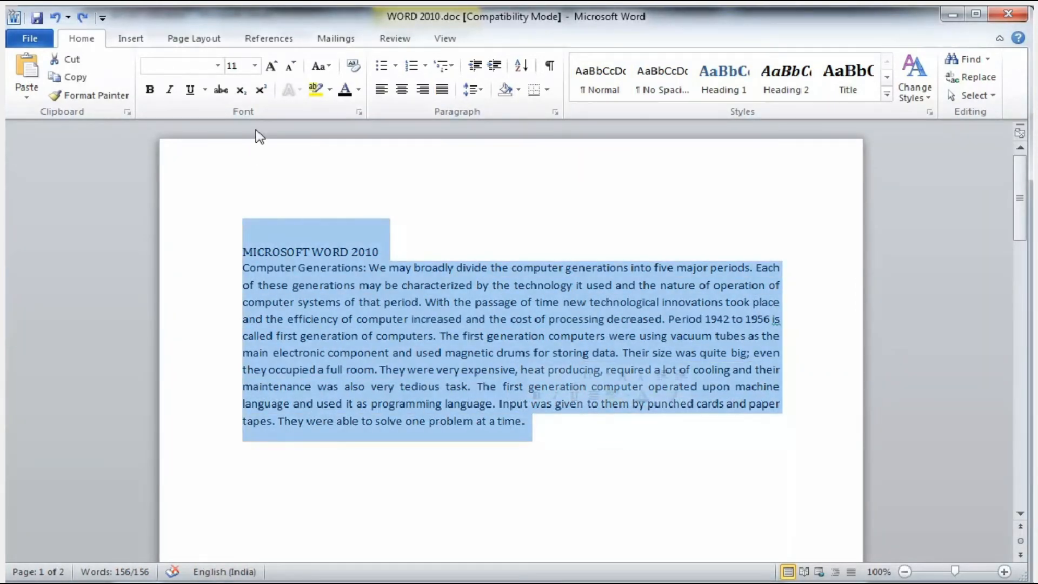
click(254, 66)
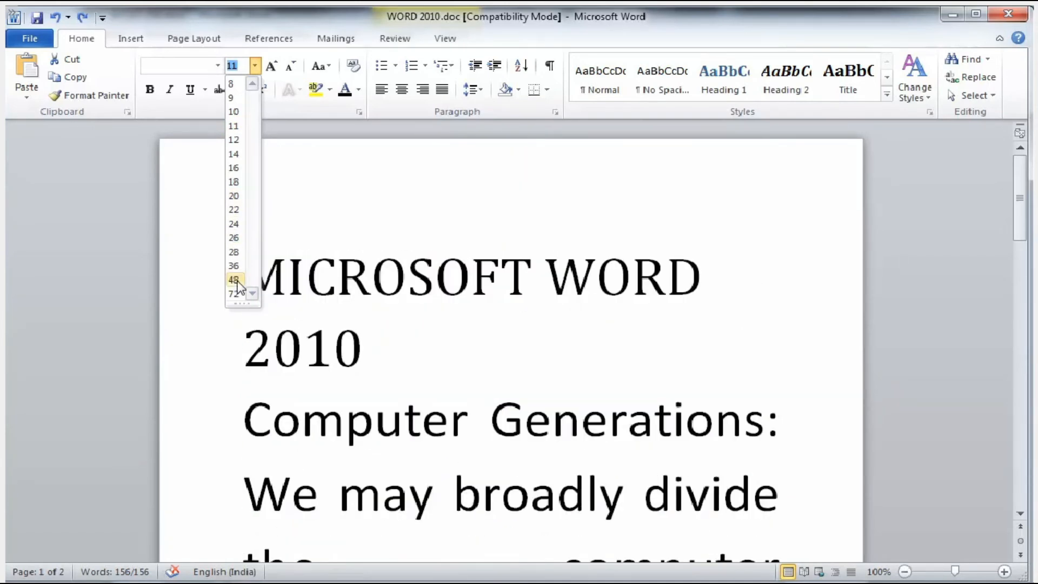
click(233, 183)
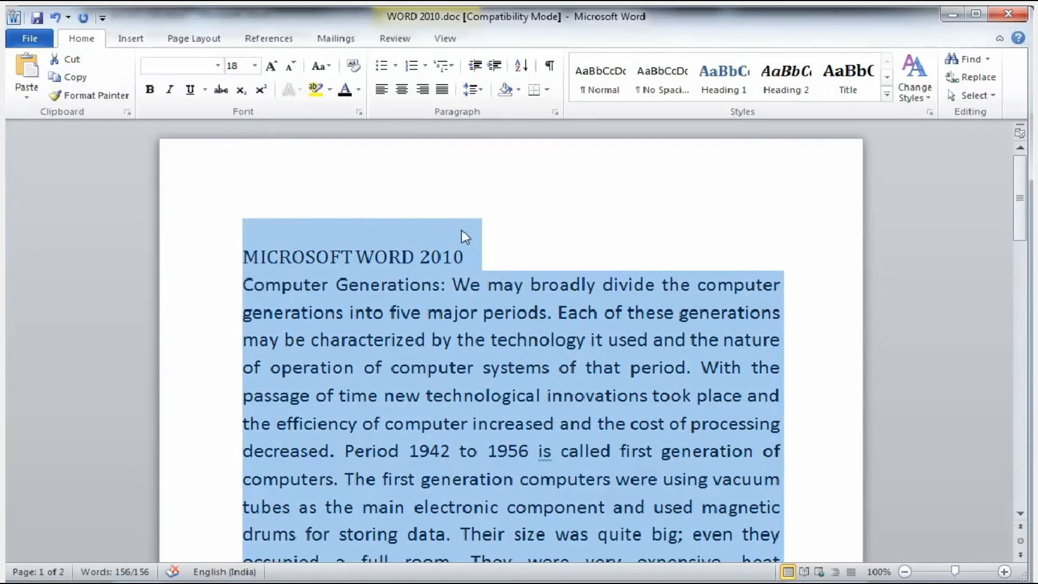
click(470, 255)
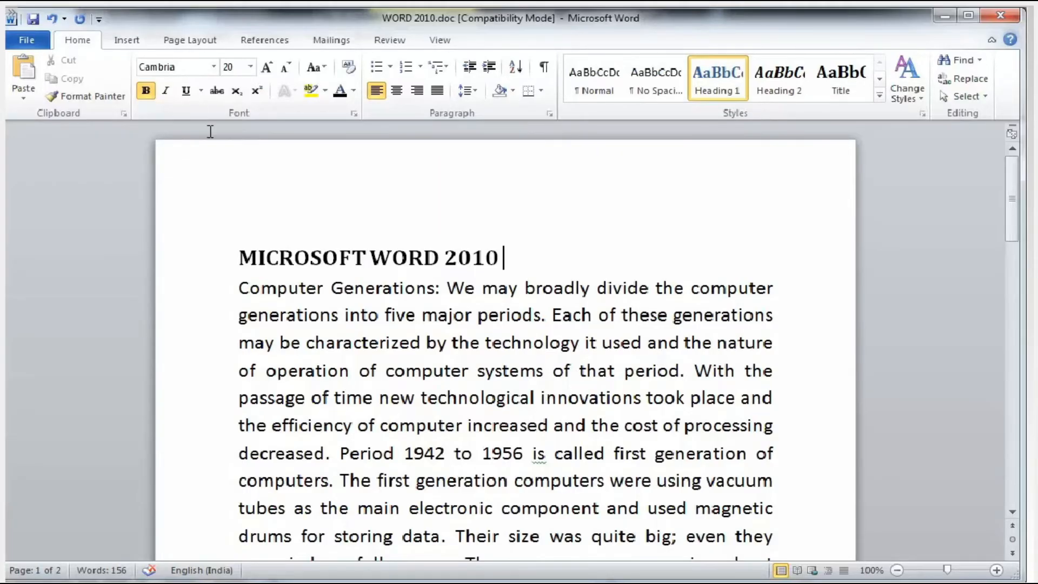
- Highlight the first four lines of the paragraph, from "Computer Generations:" to "With the", in Bright Green
drag(237, 288, 765, 369)
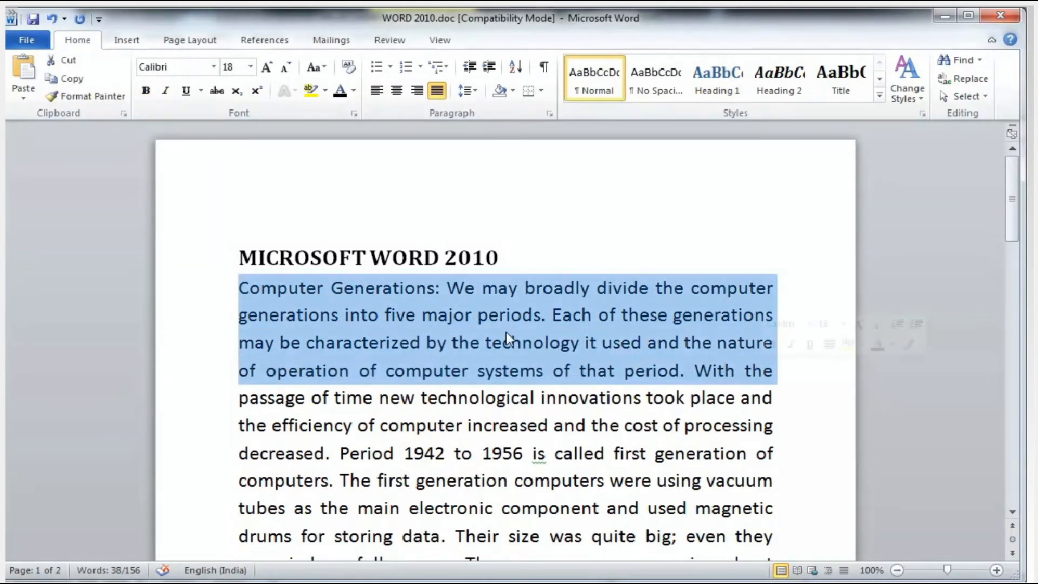
click(324, 91)
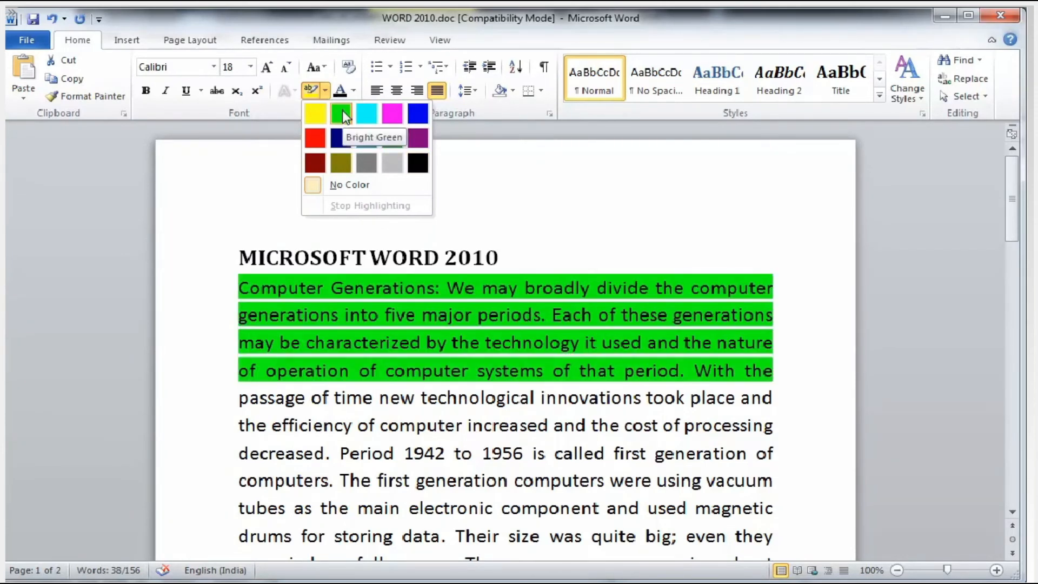
click(342, 112)
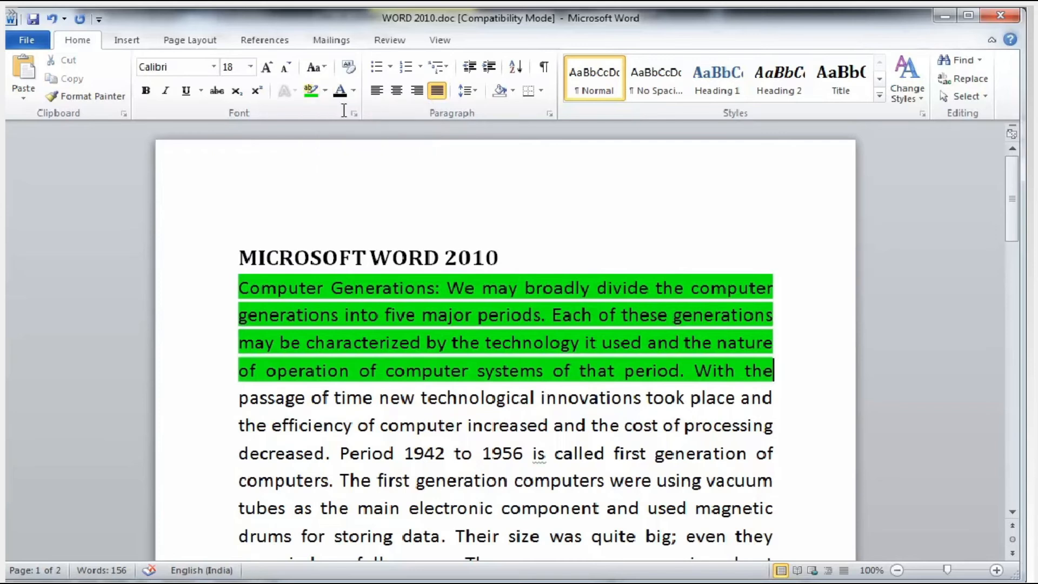
click(515, 257)
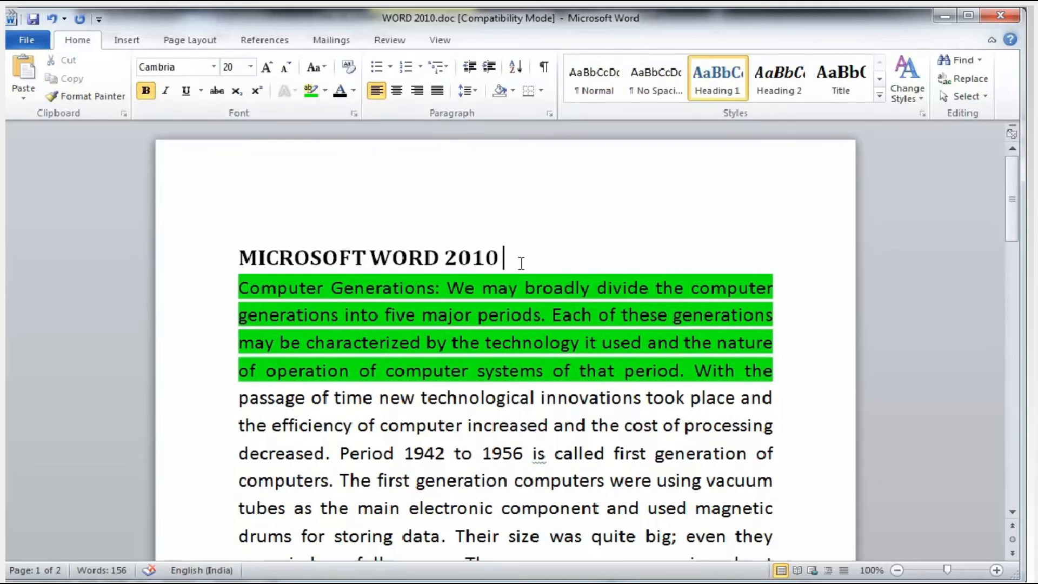
click(525, 293)
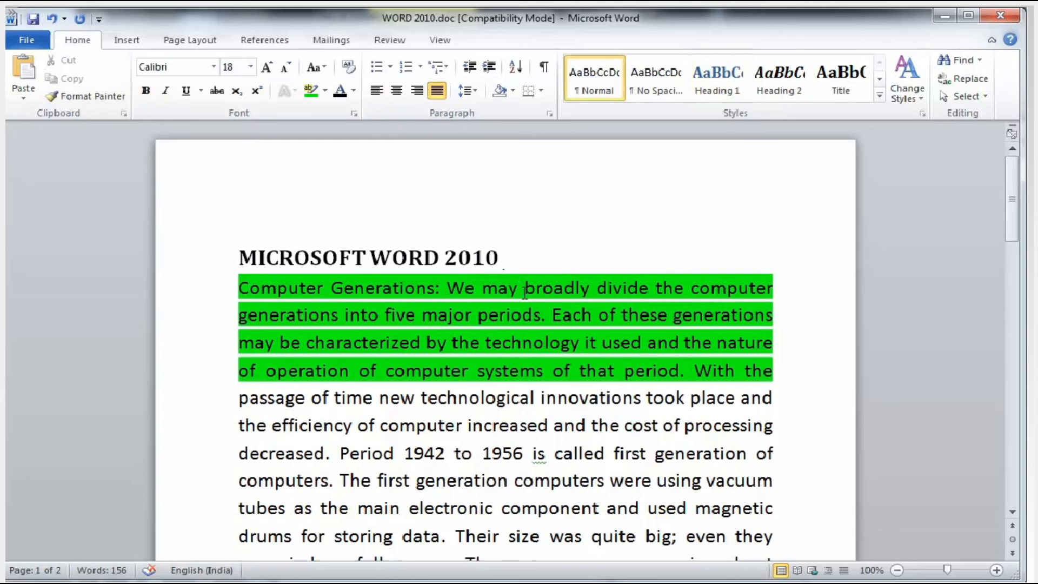
click(450, 399)
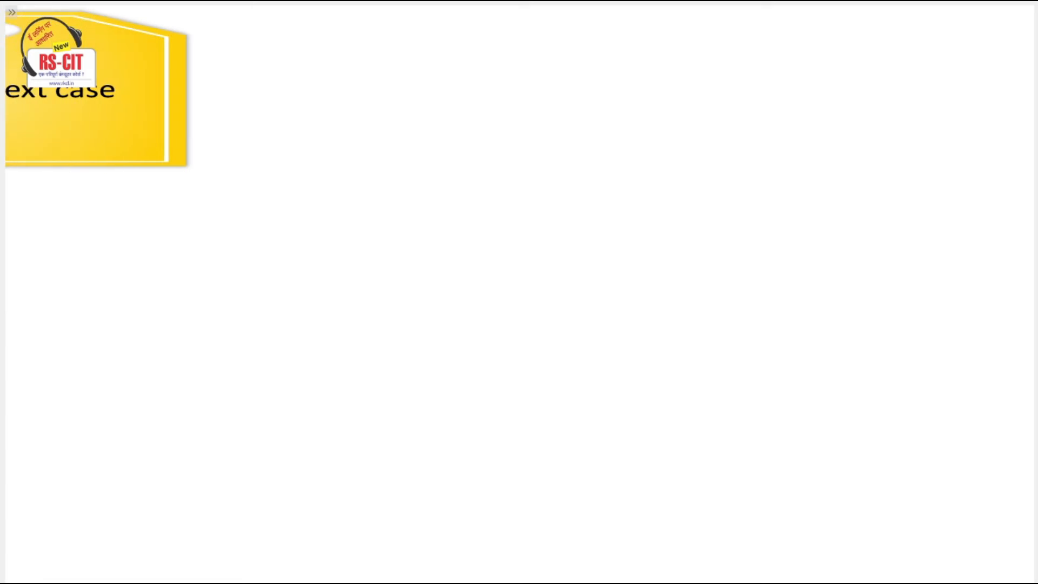